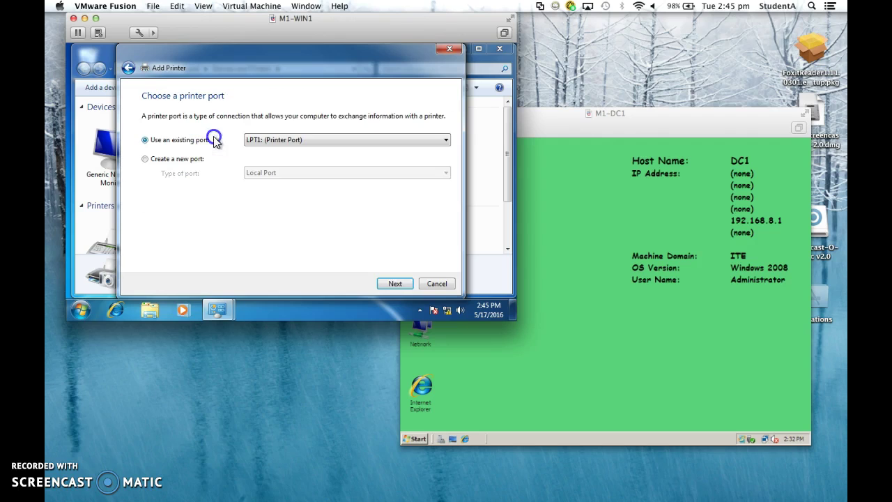
- Add the printer on the existing LPT1 port using the HP Deskjet 6940 series driver
click(392, 283)
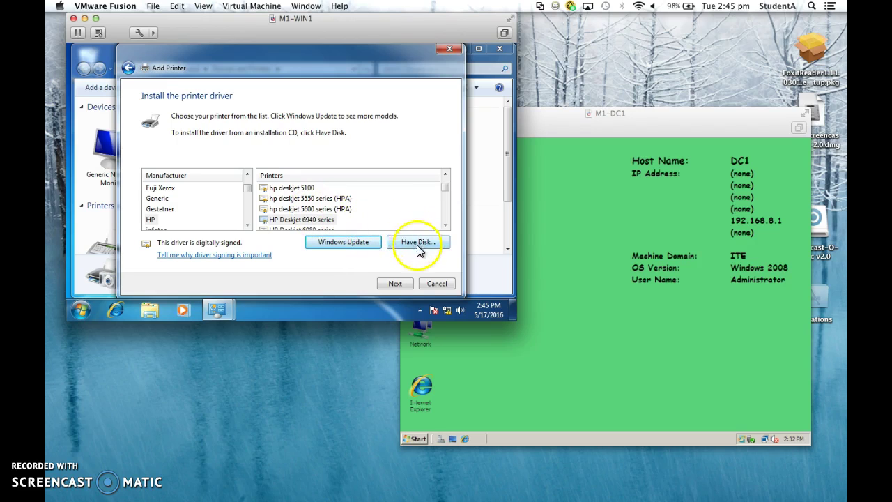
click(387, 287)
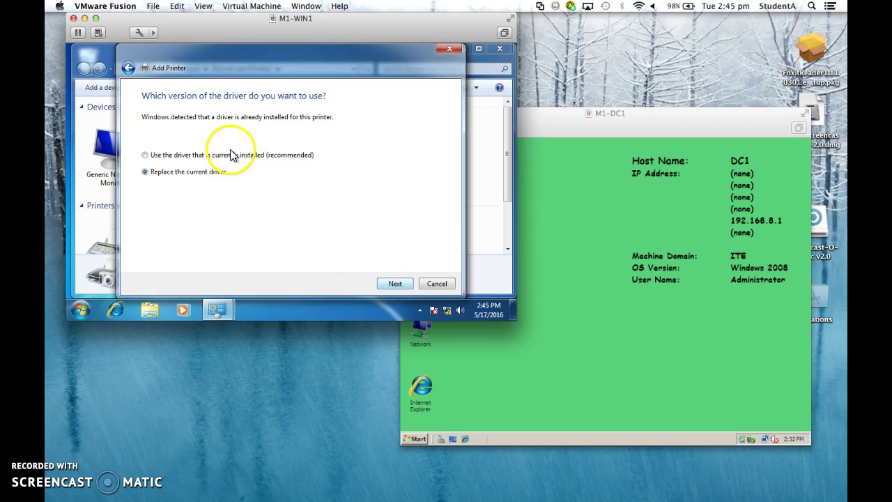
click(392, 283)
- Name the printer HP Deskjet 6960 series, finish adding it as the default printer, and minimize the Devices and Printers window
click(258, 118)
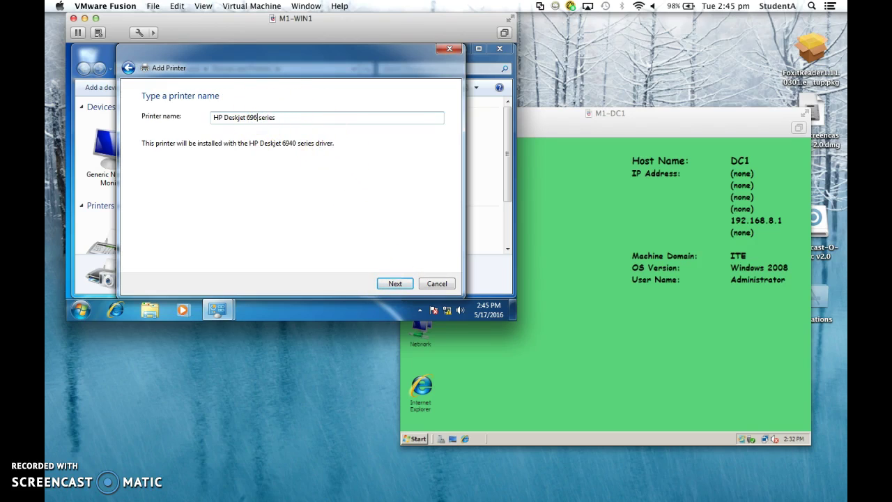
key(Return)
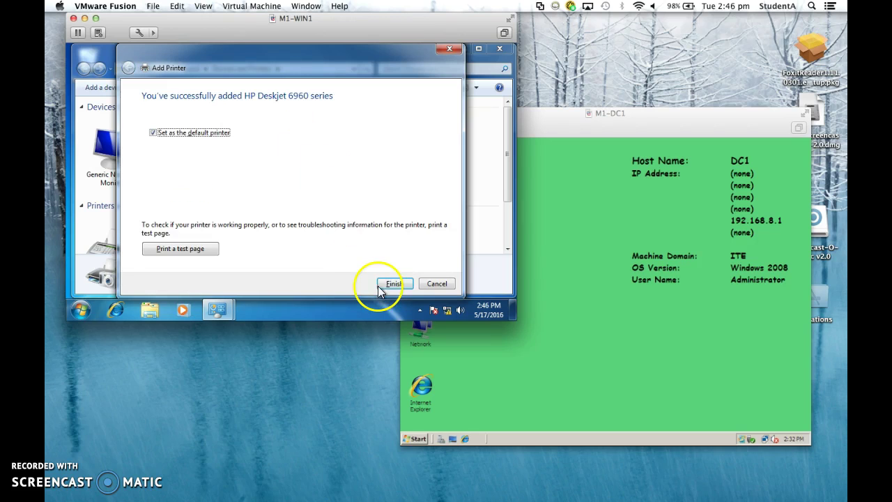
click(384, 286)
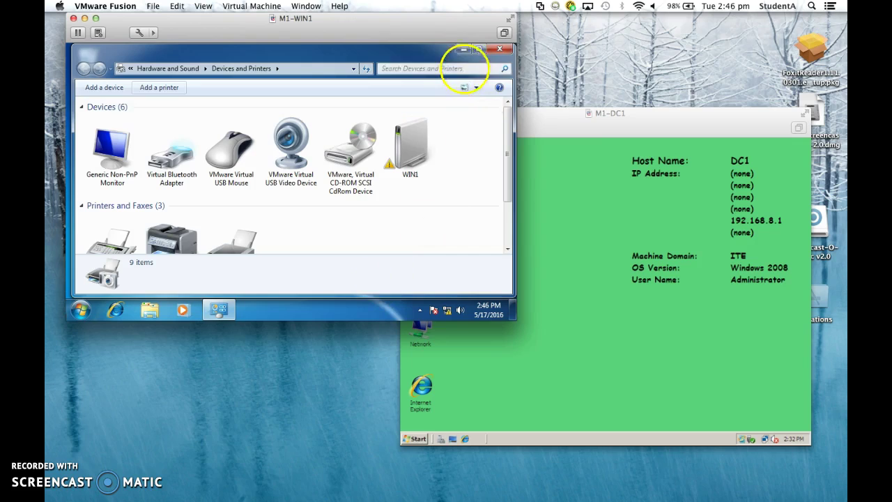
click(463, 51)
- Switch to the M1-DC1 virtual machine and open the Install folder in the \\DC1\Labfiles share through the Run dialog
click(541, 369)
click(413, 437)
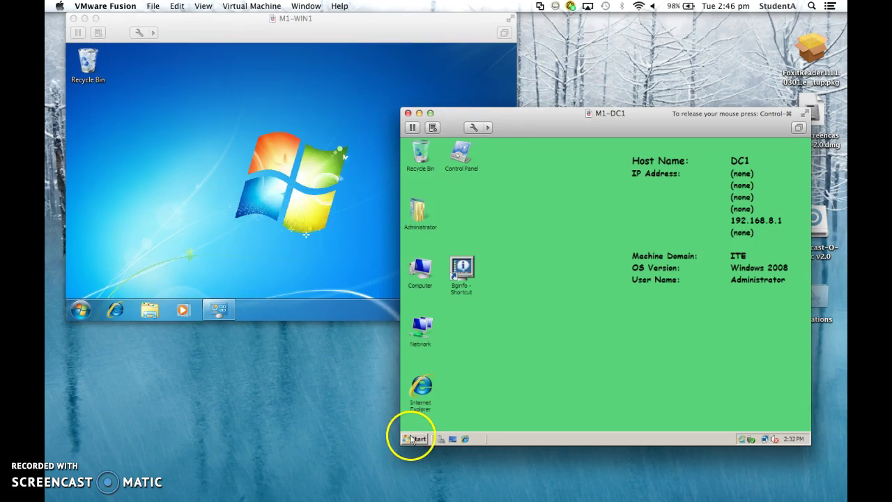
click(441, 401)
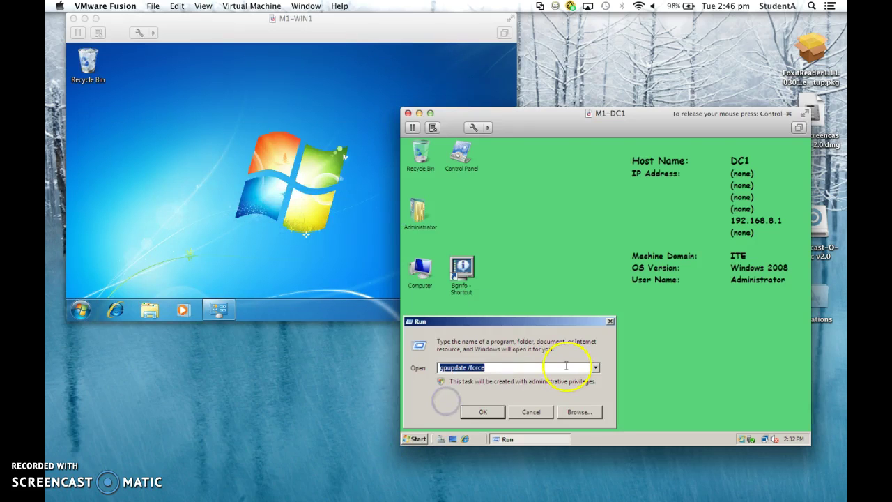
text(\)
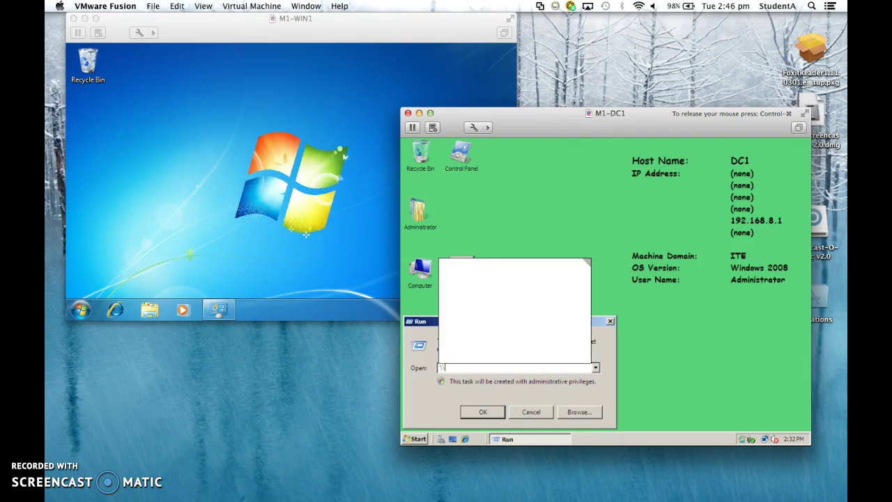
text(DC1)
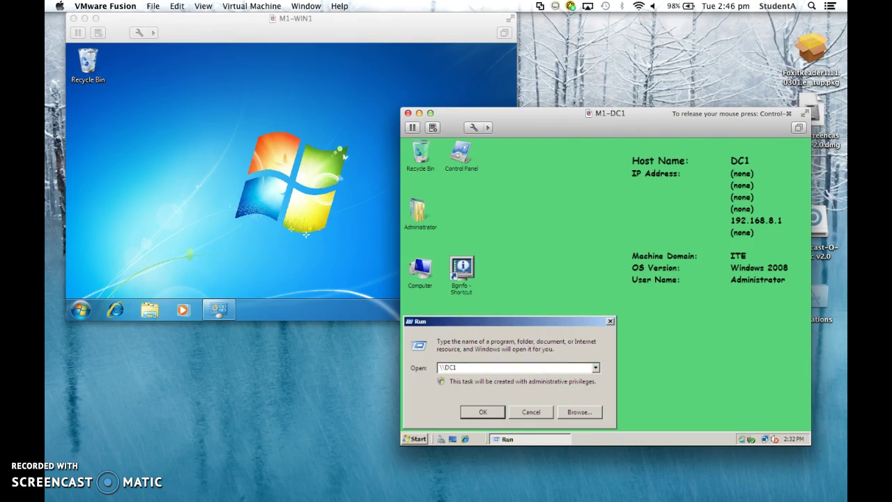
text(\La)
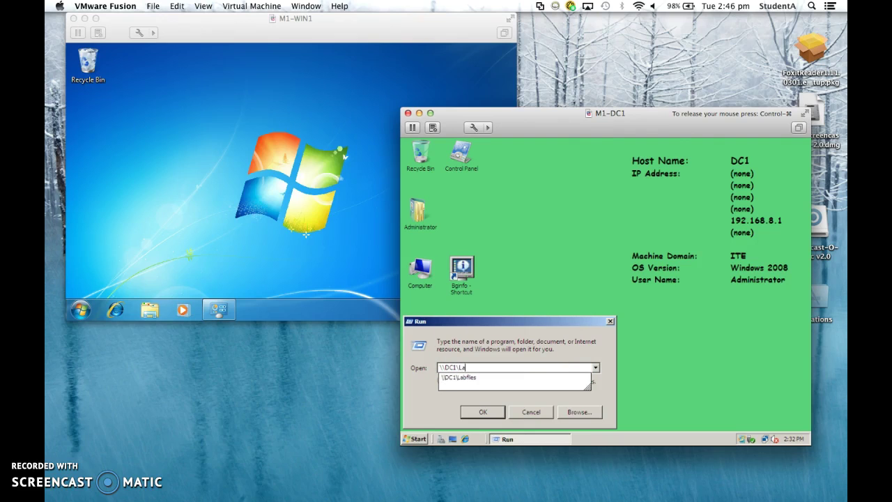
click(537, 378)
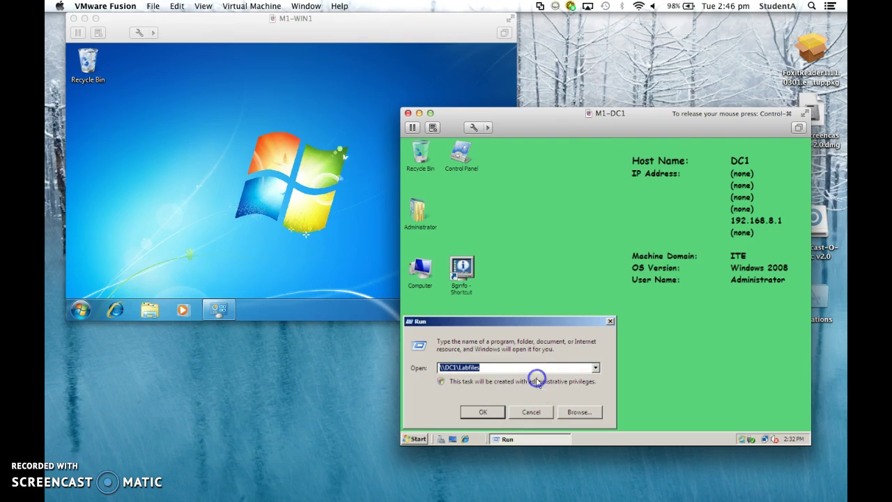
click(483, 415)
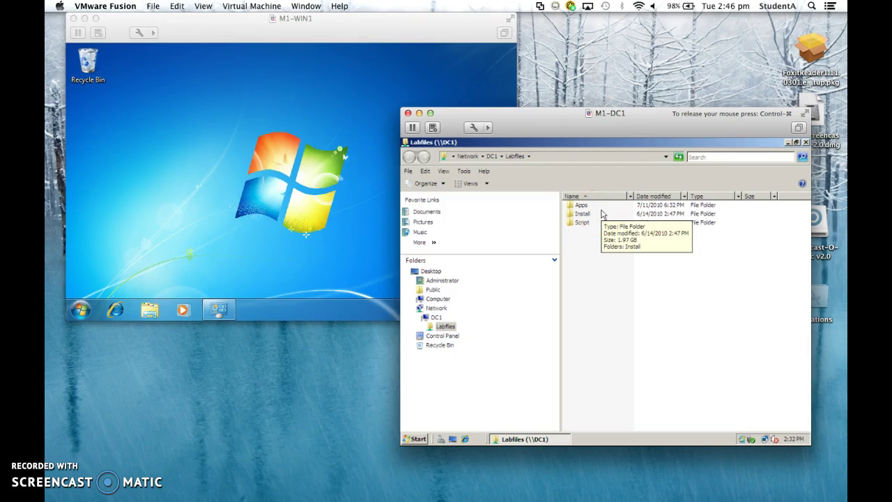
double_click(594, 216)
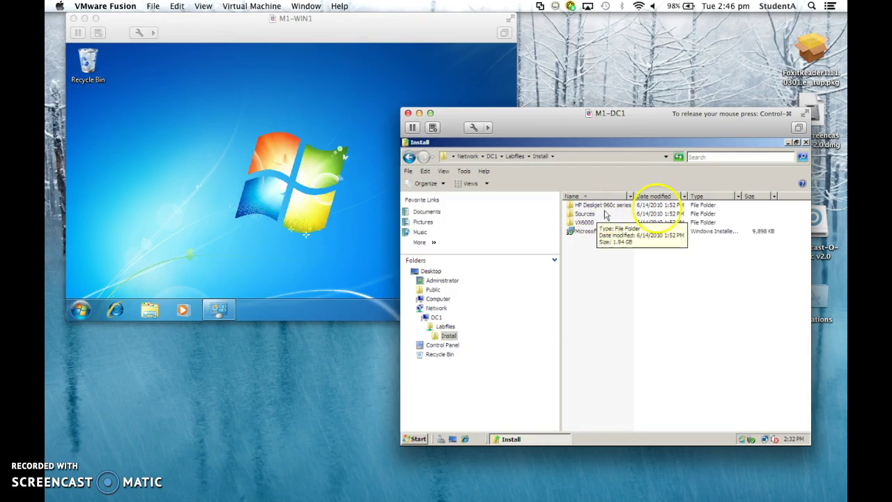
- Sort the Install folder by name in descending order and look through the HP Deskjet 960c series folder before returning to Install
click(405, 142)
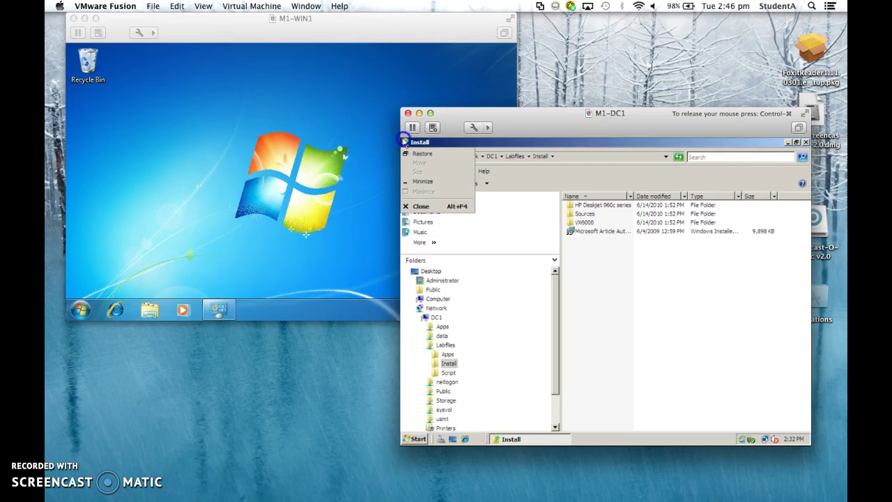
click(578, 222)
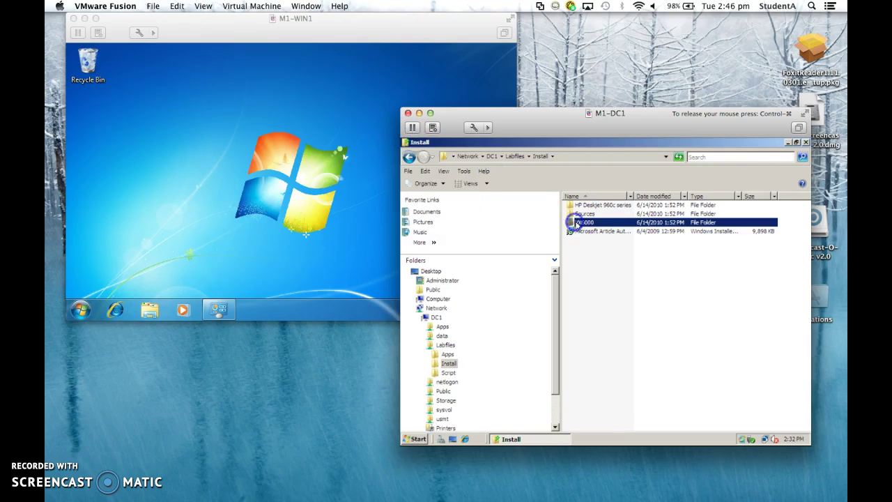
click(595, 197)
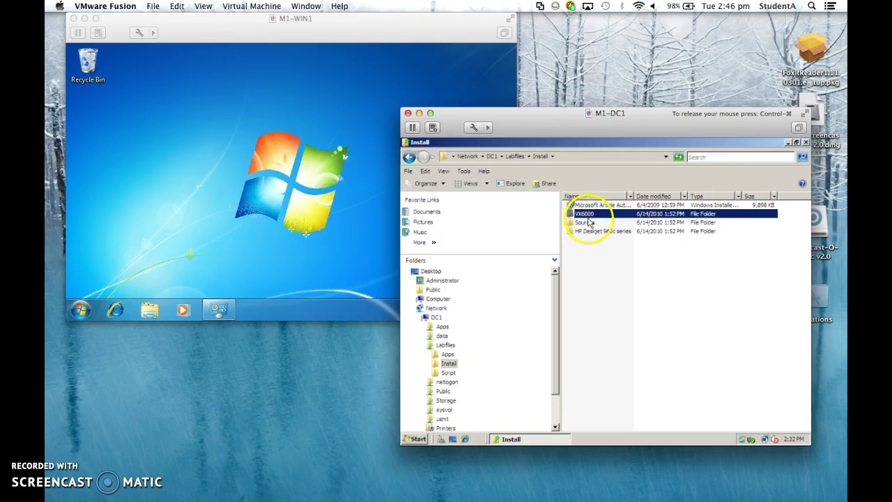
click(590, 231)
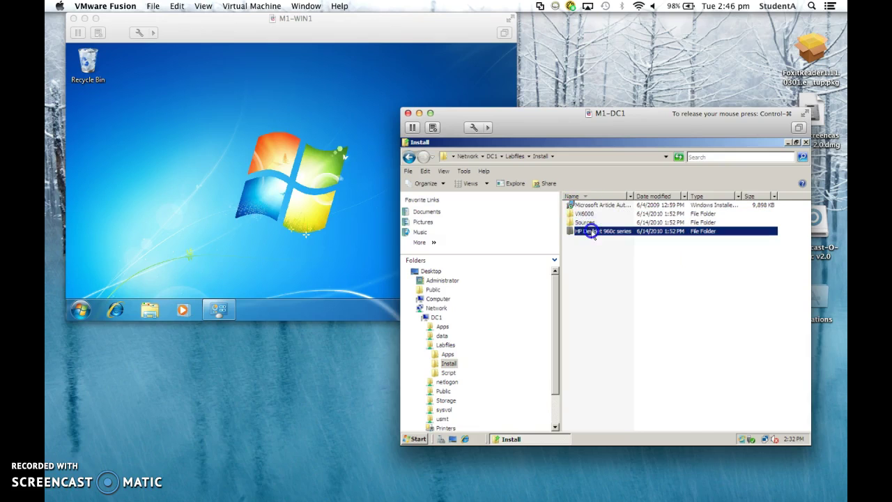
double_click(591, 231)
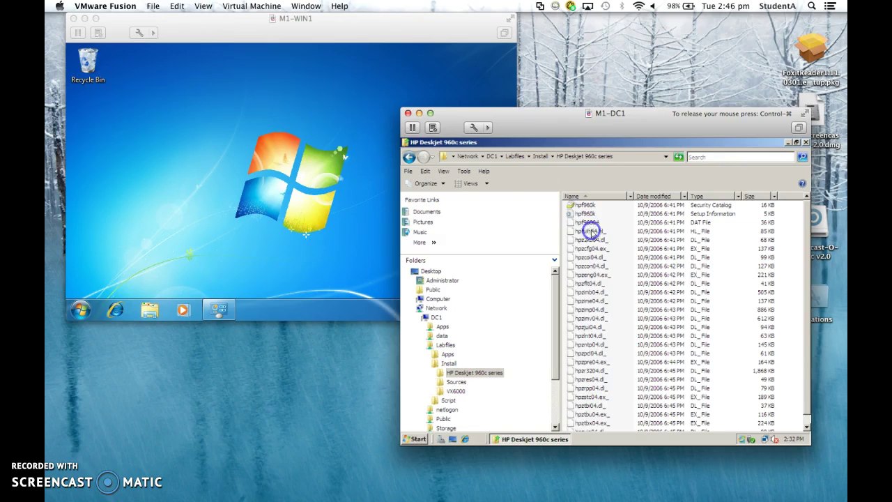
click(409, 157)
click(596, 233)
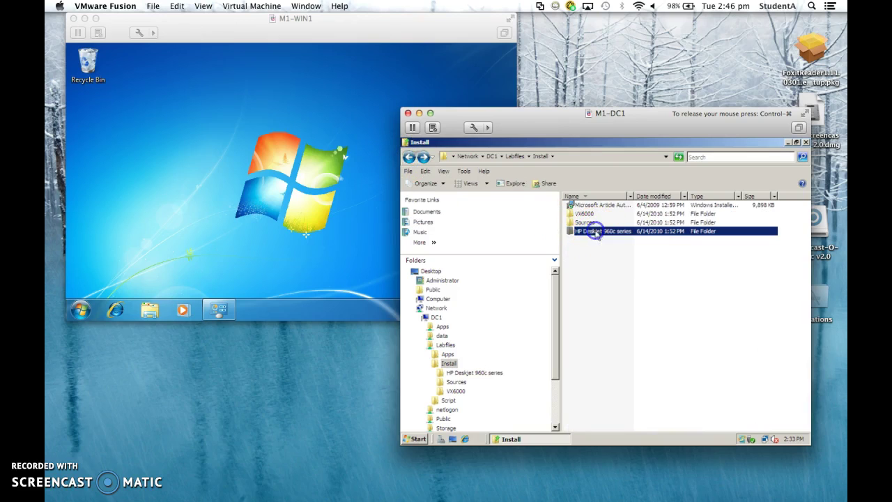
click(690, 276)
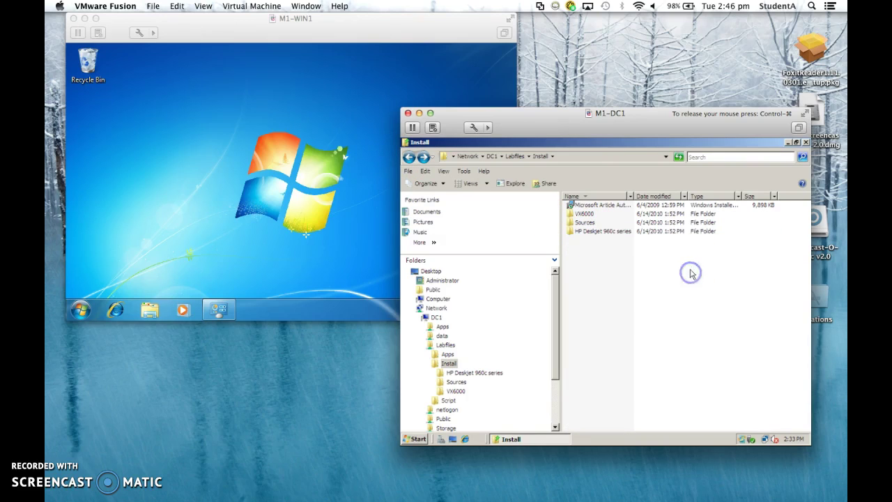
- Copy the HP Deskjet 960c series folder from the Install folder to the DC1 desktop and close the Install window
click(664, 233)
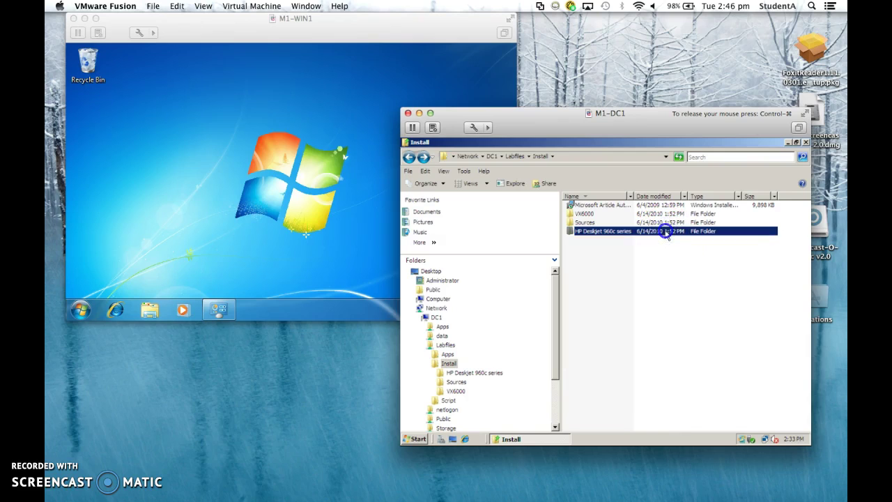
click(796, 142)
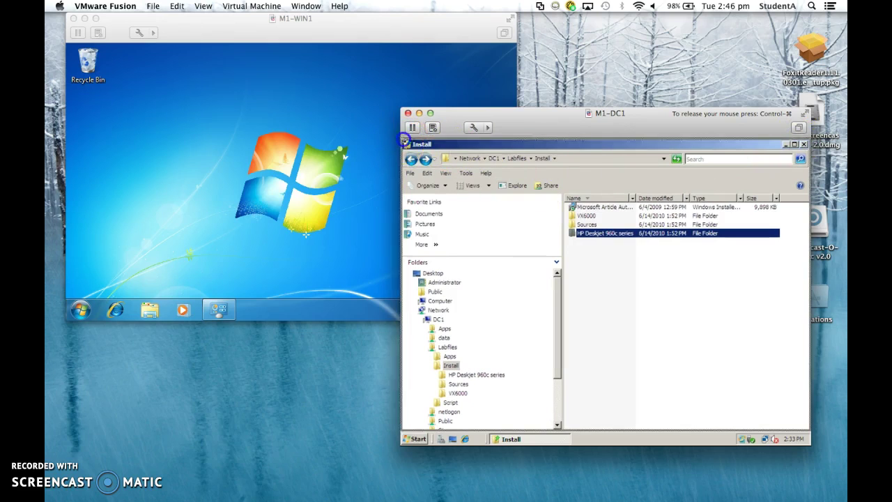
double_click(432, 143)
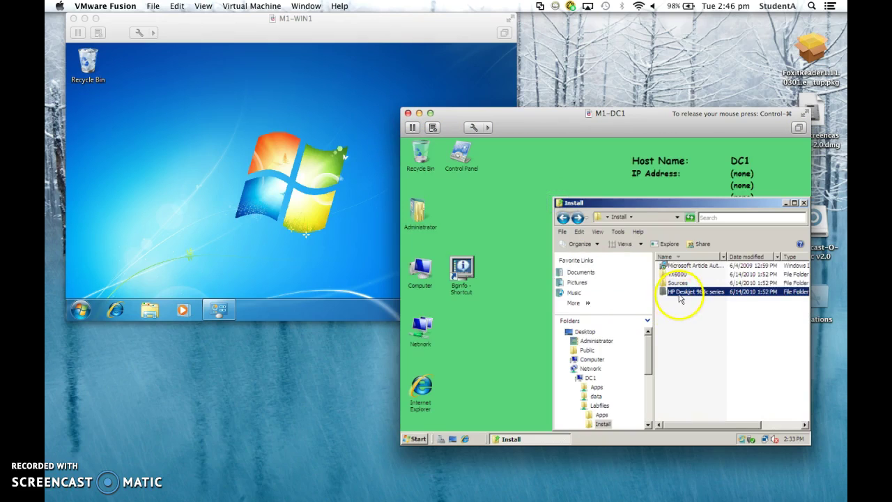
drag(656, 286, 625, 254)
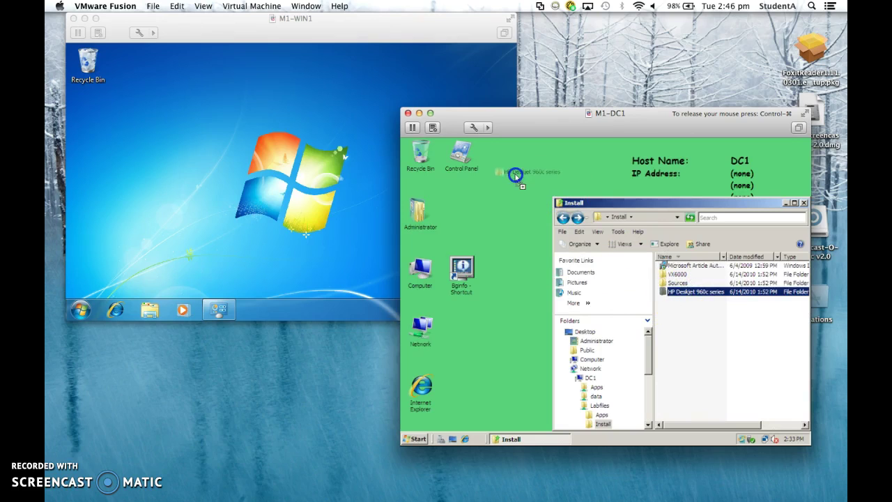
drag(516, 175, 516, 175)
drag(734, 202, 651, 198)
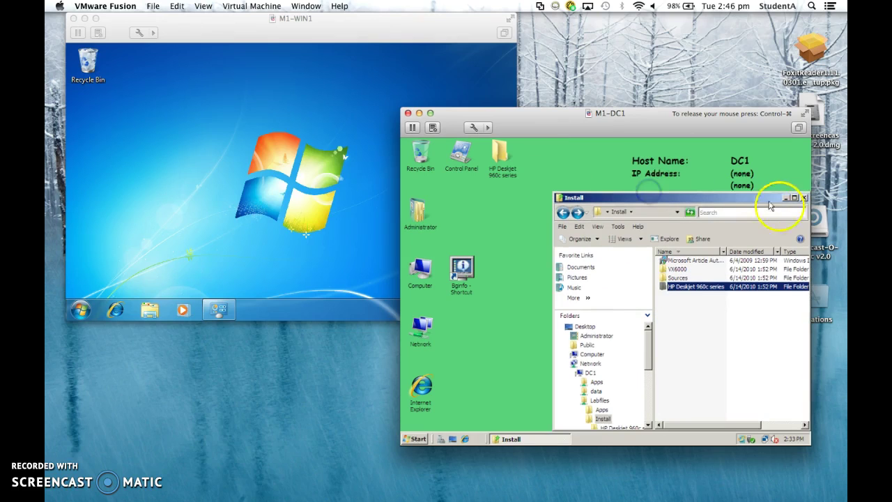
click(803, 197)
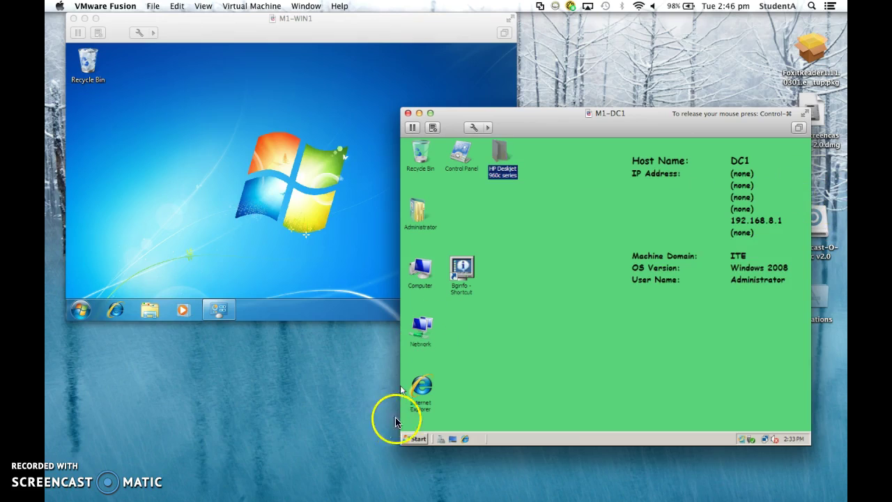
- Move the HP Deskjet 960c series folder one row lower on the DC1 desktop
click(413, 438)
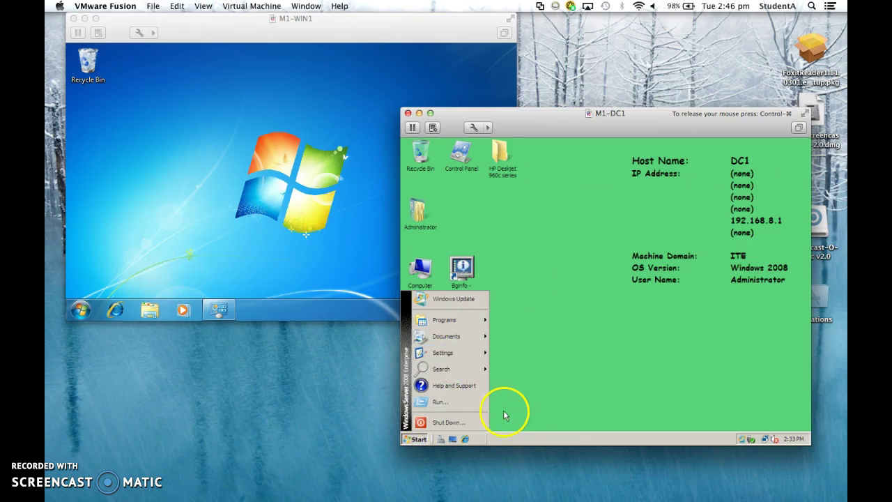
click(528, 411)
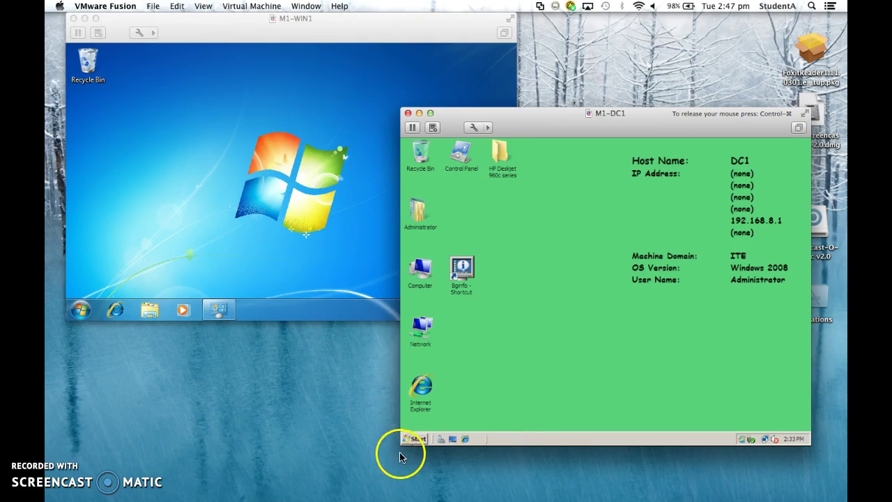
drag(500, 153, 516, 217)
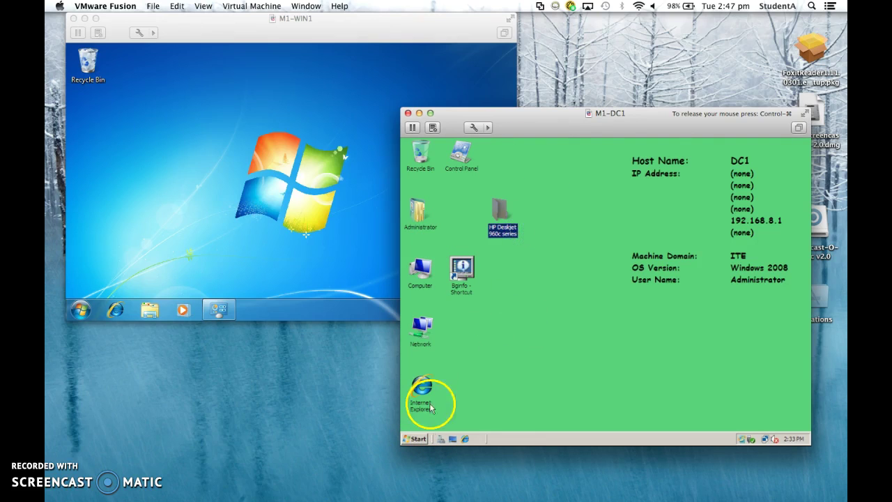
click(417, 439)
click(534, 338)
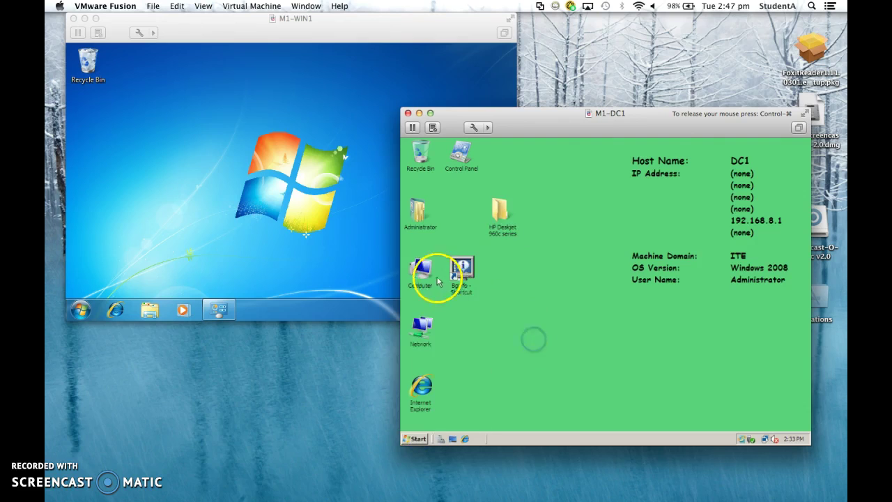
- Open Local Disk (C:) on DC1 in a smaller window and move the HP Deskjet 960c series folder from the desktop into it
double_click(434, 275)
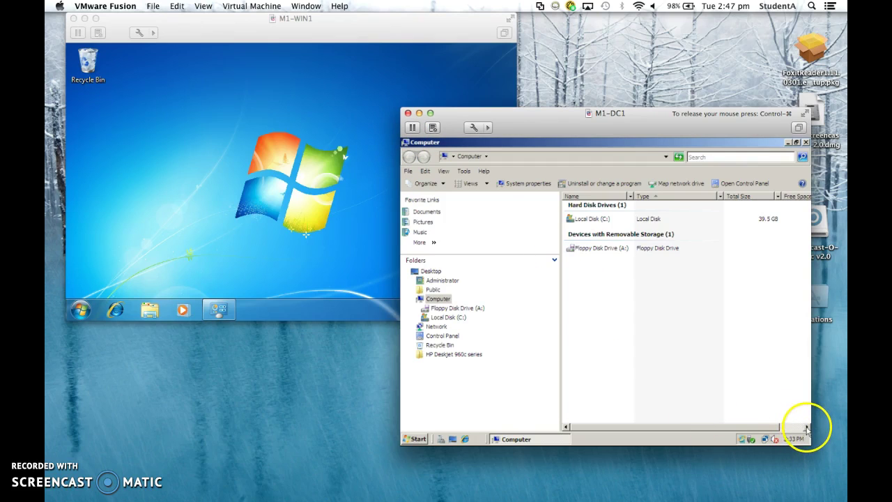
click(796, 143)
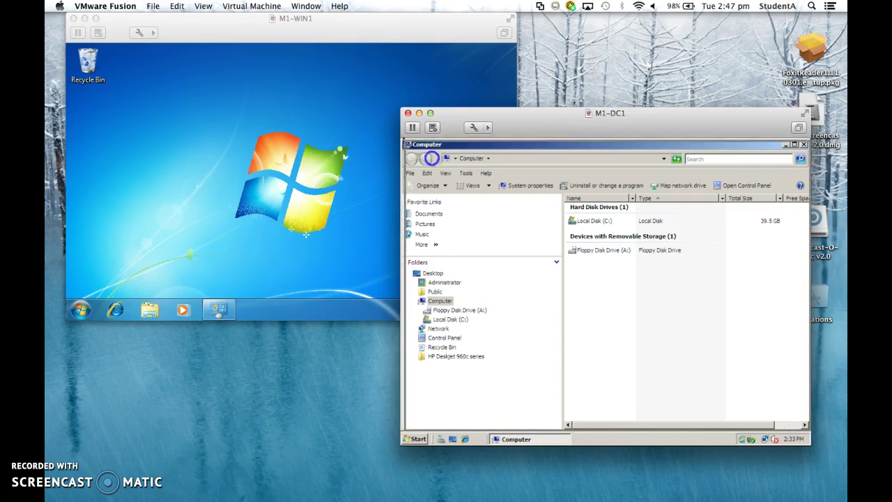
click(645, 315)
double_click(680, 301)
drag(649, 220, 625, 163)
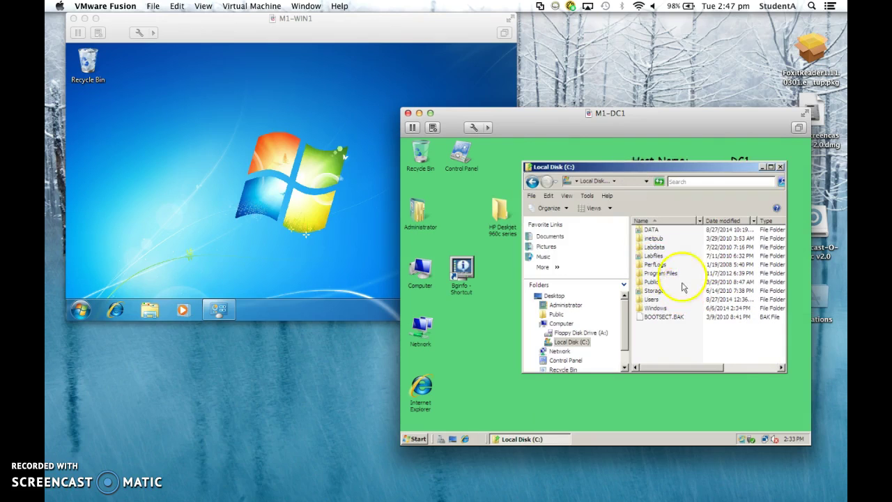
drag(503, 212, 675, 329)
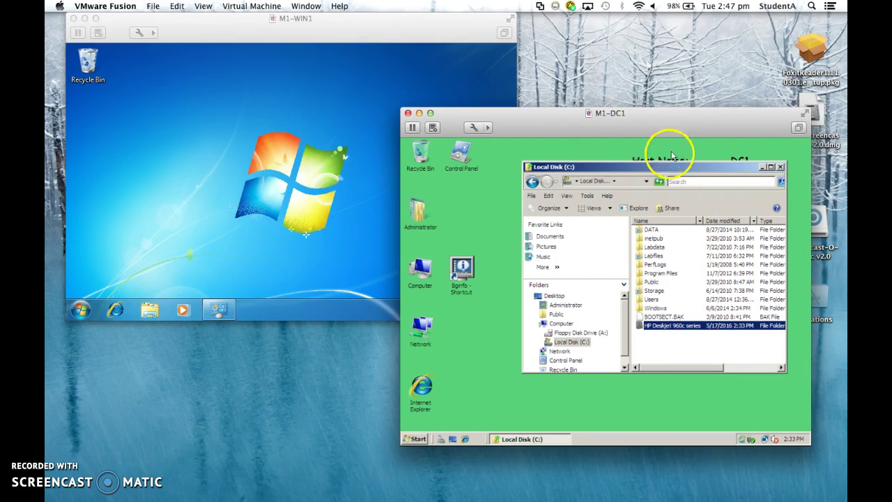
click(667, 160)
drag(611, 167, 577, 161)
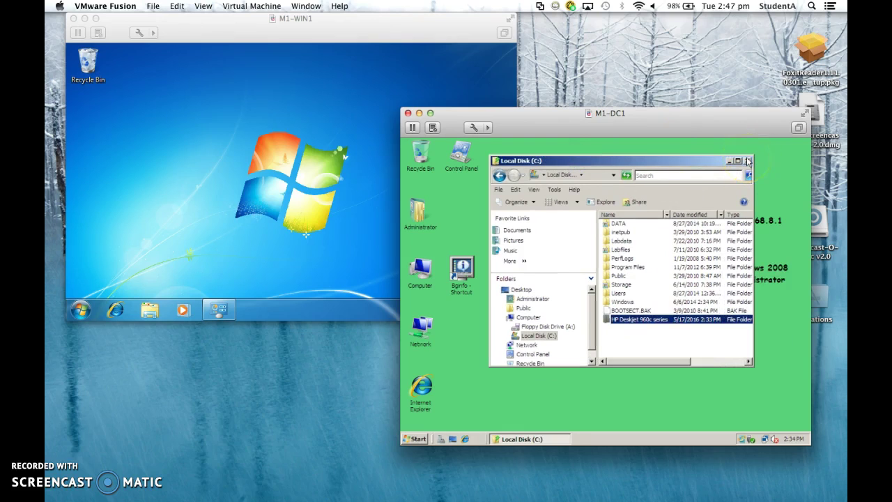
- Close the Local Disk (C:) window on DC1 and open a command prompt on WIN1
click(748, 161)
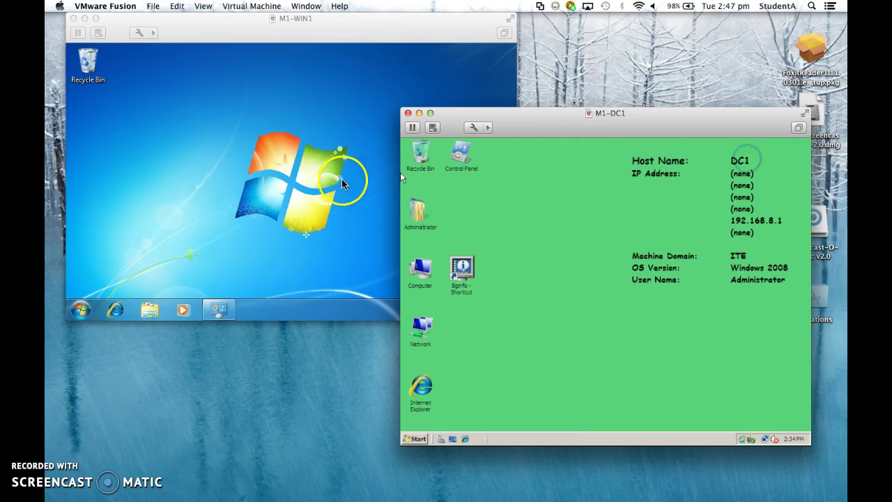
click(80, 309)
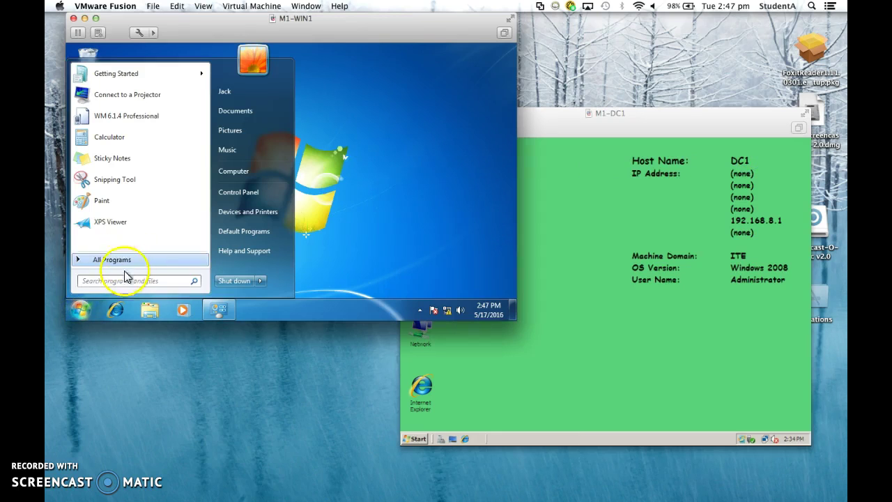
text(cmd)
key(Return)
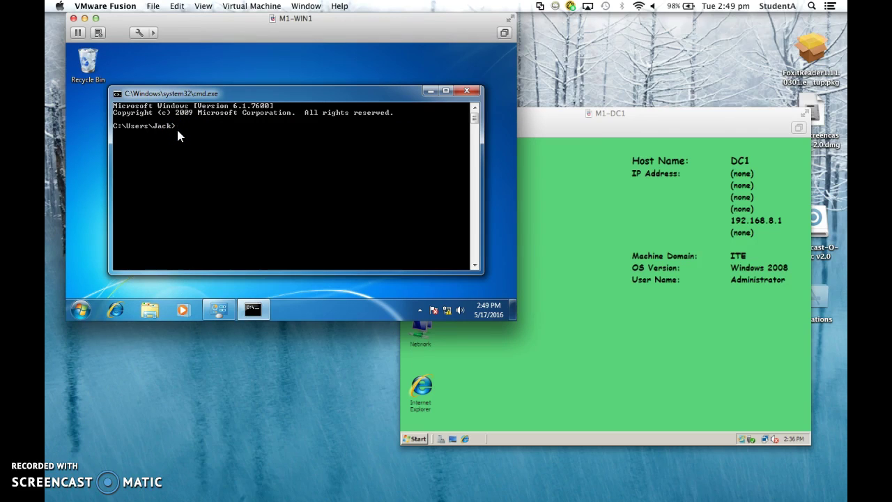
- Try to add the HP Deskjet driver package by pasting and running Pnputil.exe -a "c:\hpdeskjet 960c Series\hpf960k.inf in the command prompt
click(177, 129)
right_click(179, 129)
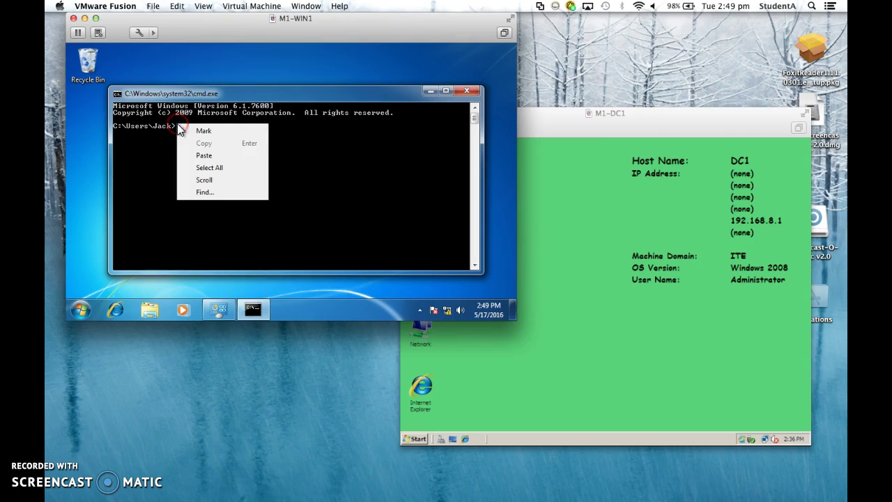
click(205, 156)
key(Return)
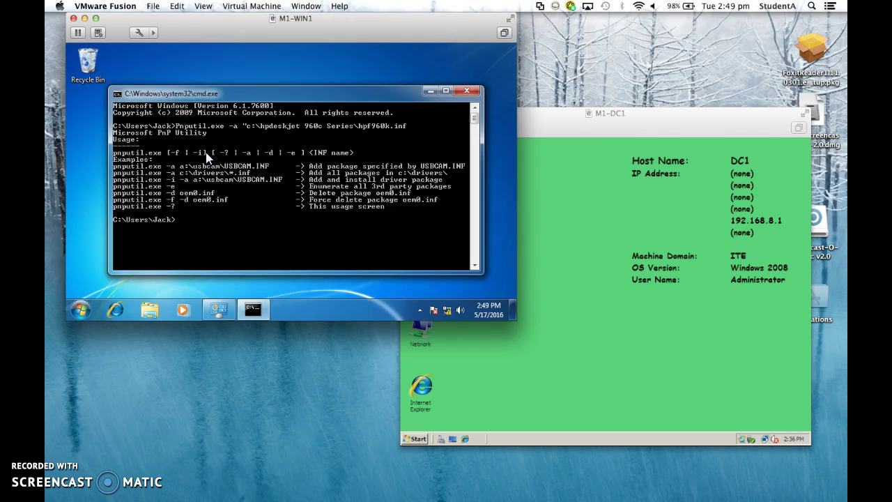
- Paste and run the pnputil command that enumerates all third-party driver packages, and close the command prompt
click(80, 454)
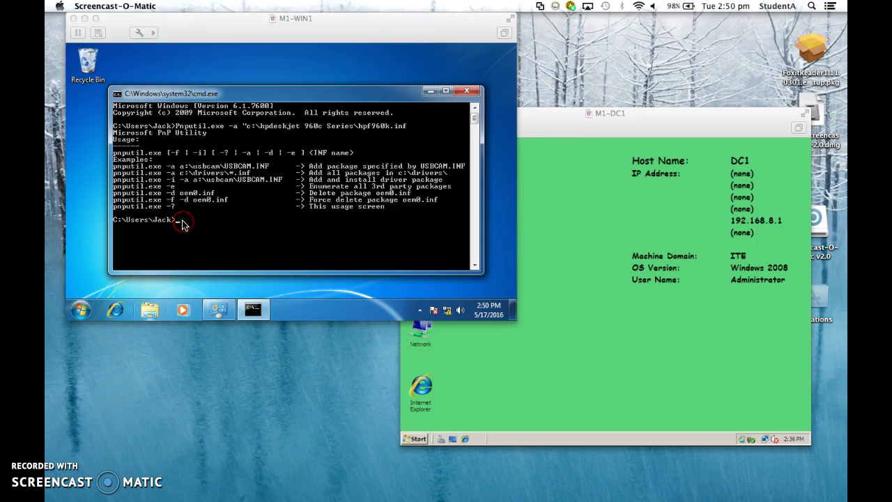
right_click(183, 223)
right_click(183, 223)
click(209, 252)
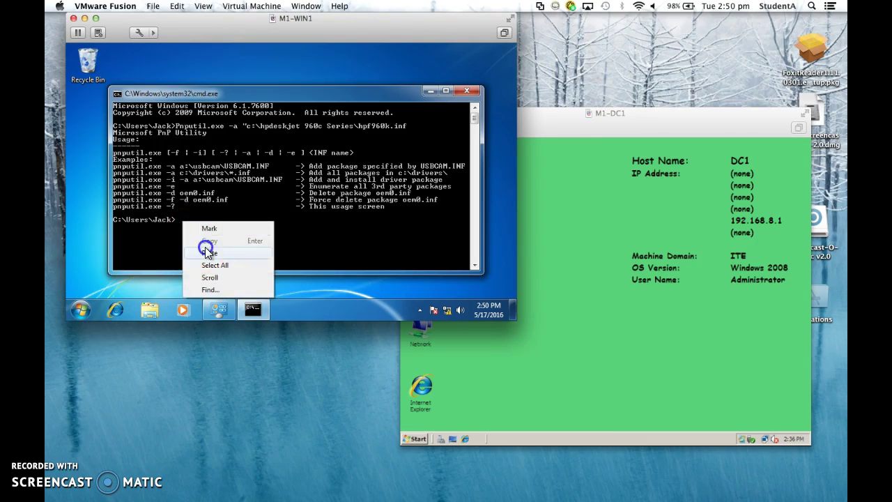
key(Return)
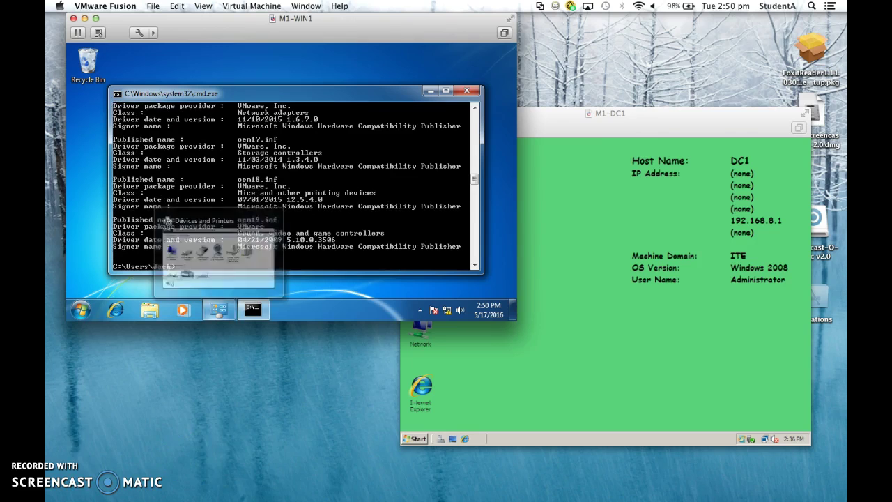
click(466, 90)
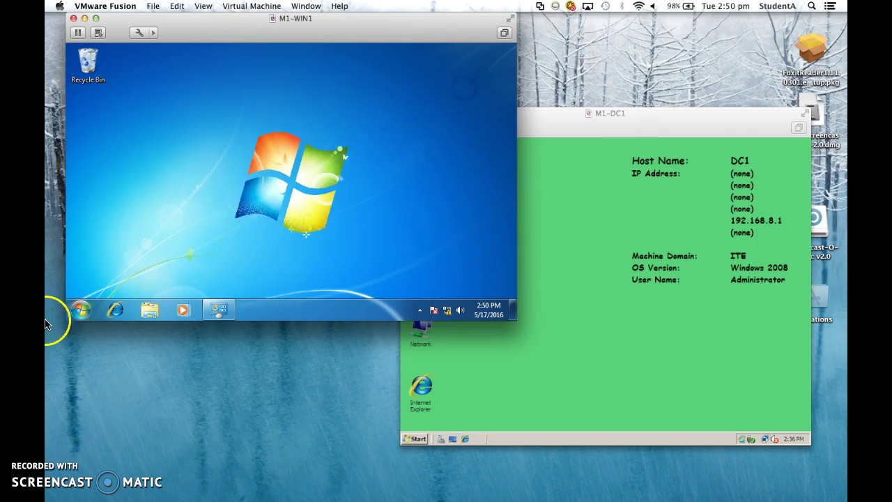
- Open Windows Explorer on WIN1 from the Accessories programs
click(76, 313)
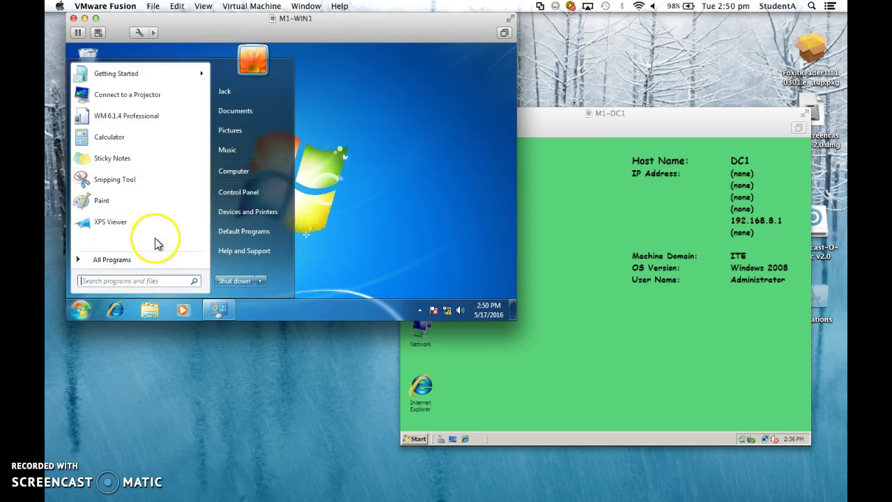
click(155, 260)
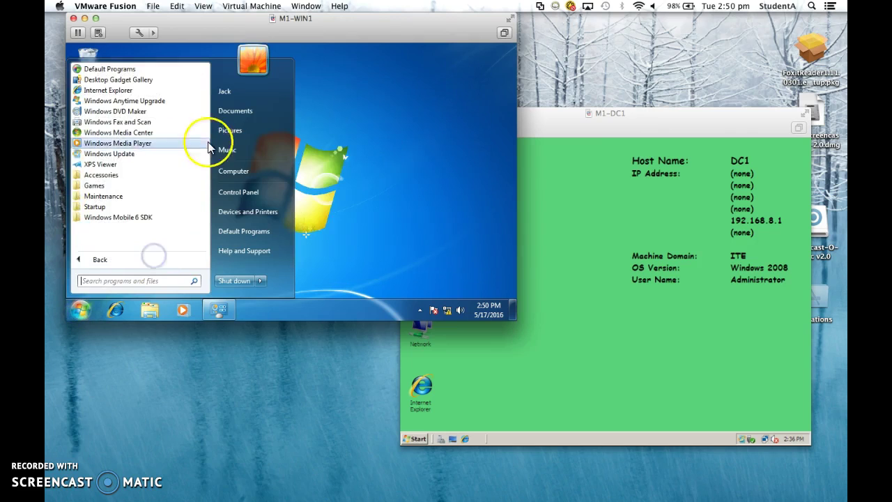
click(153, 174)
scroll(206, 159, down, 1)
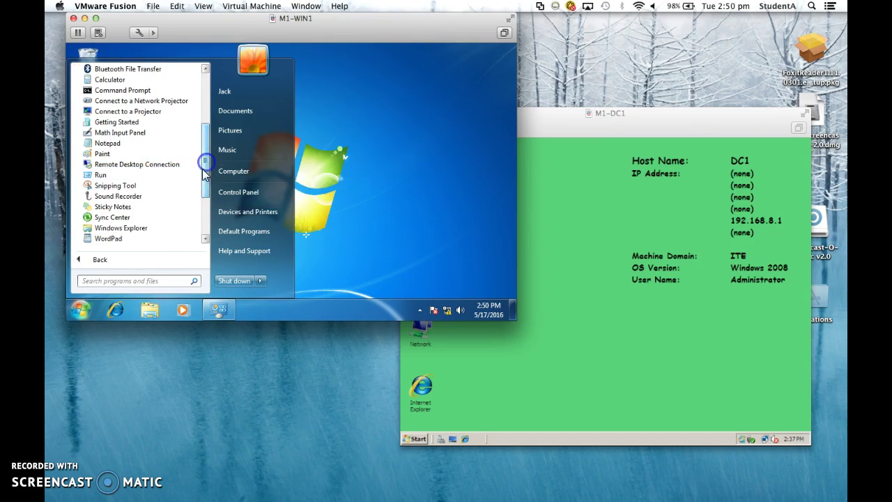
click(147, 229)
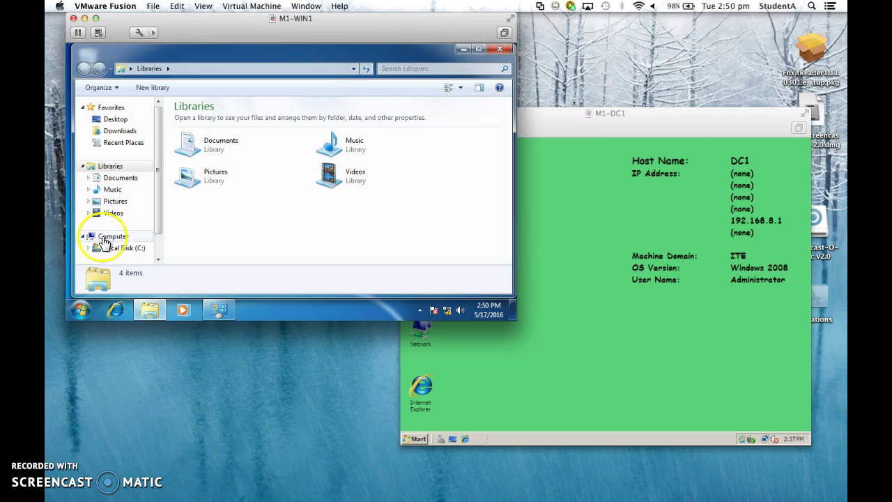
- View WIN1's Local Disk (C:) contents, go up to Computer to check its drives, and reopen Local Disk (C:)
click(123, 249)
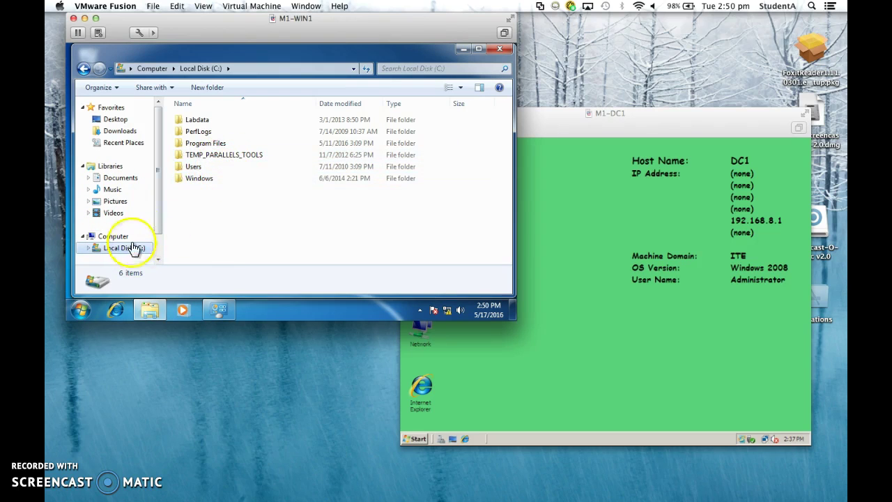
scroll(156, 226, down, 1)
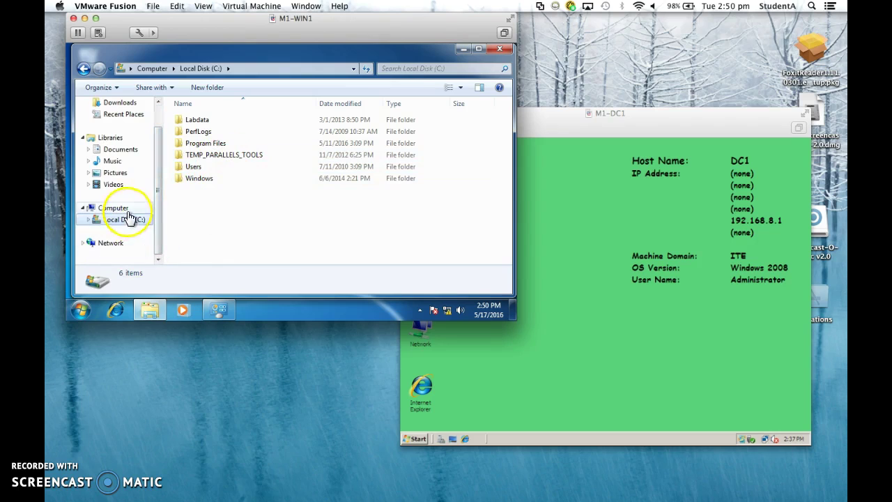
click(119, 207)
click(239, 143)
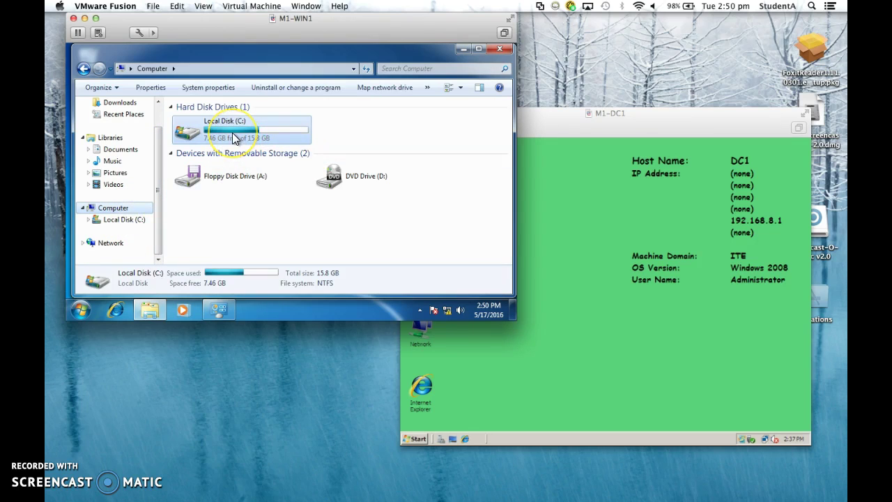
double_click(234, 140)
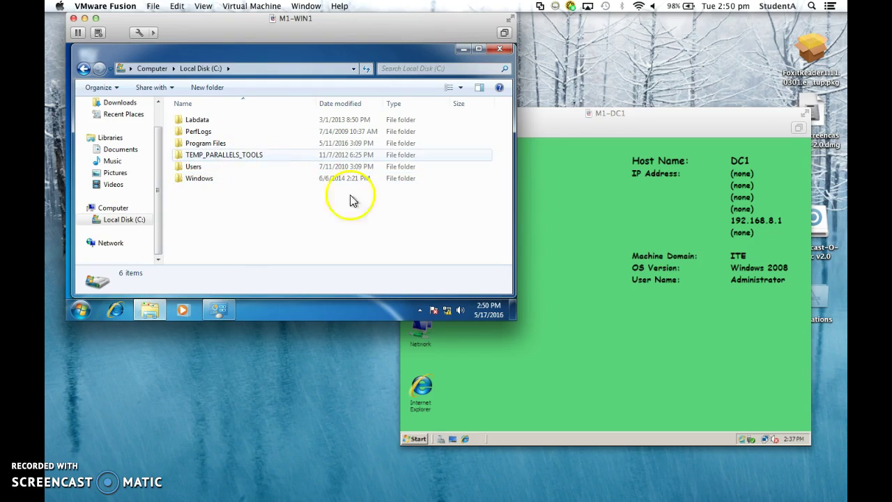
- On DC1, look inside the HP Deskjet 960c series folder on Local Disk (C:) and return to the drive's contents
click(633, 355)
click(413, 440)
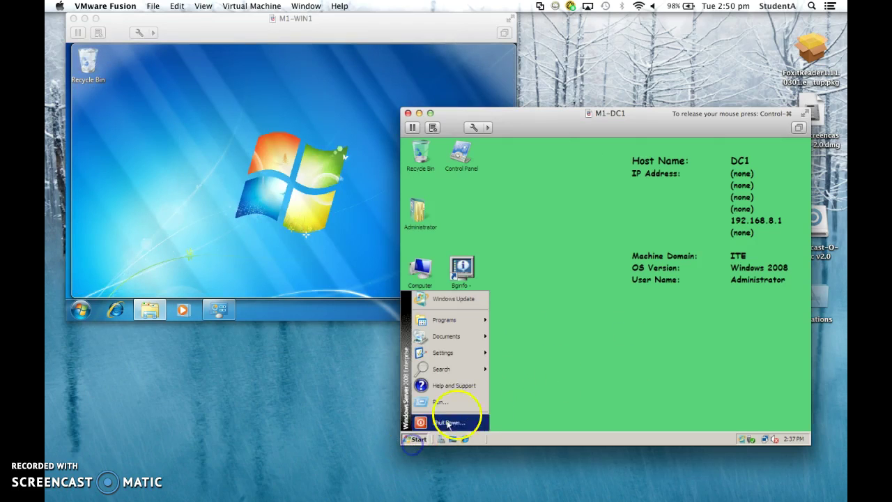
click(549, 276)
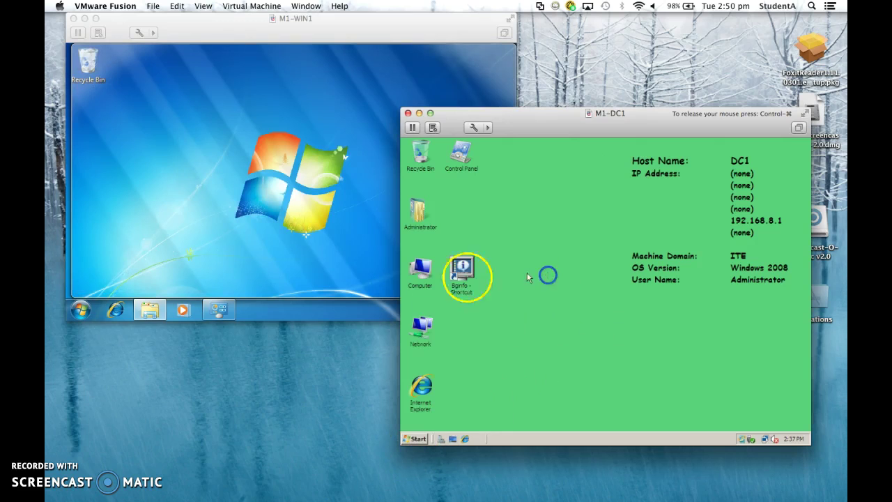
double_click(421, 272)
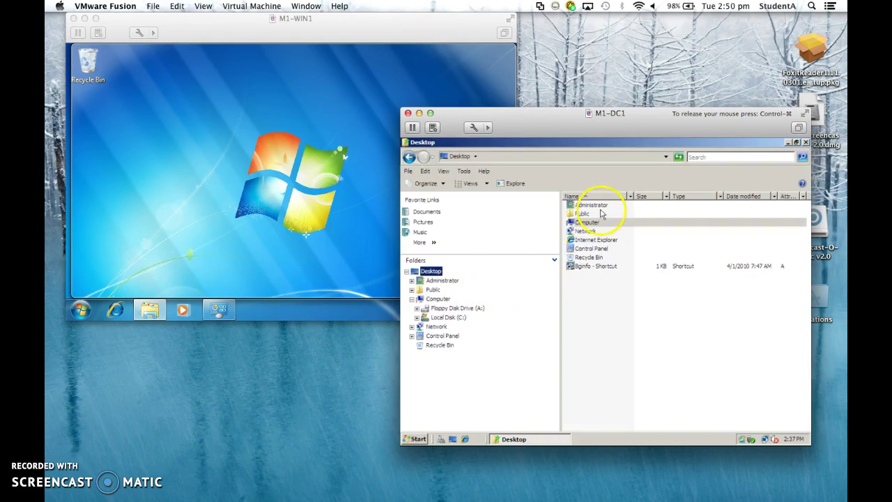
double_click(600, 223)
double_click(593, 220)
double_click(598, 301)
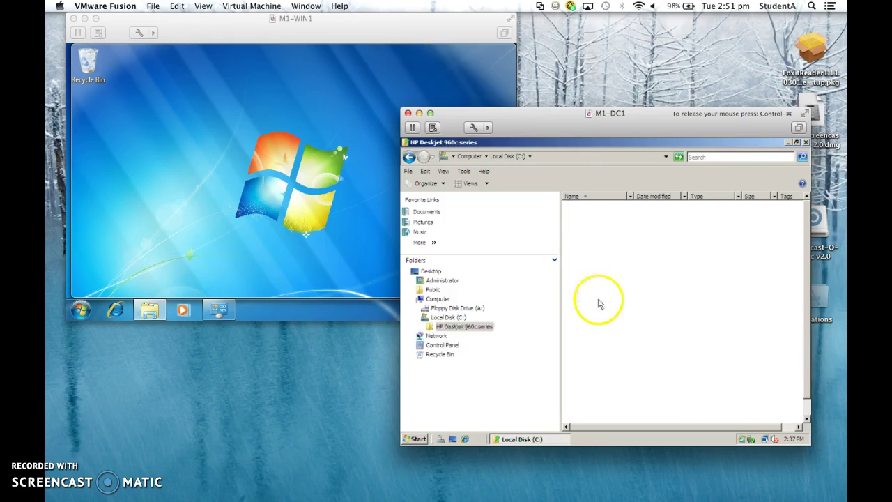
click(409, 157)
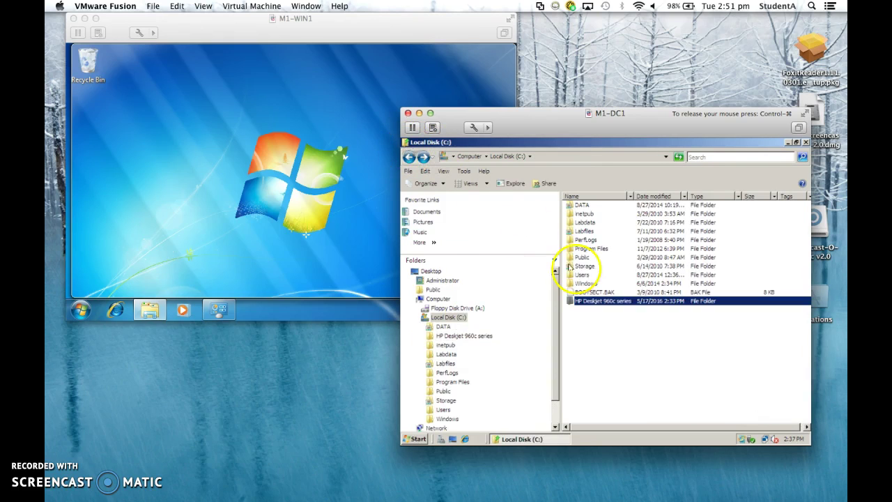
- On WIN1's C: drive, try to open PerfLogs without granting access, look through Program Files and Windows, and return to the drive
click(124, 222)
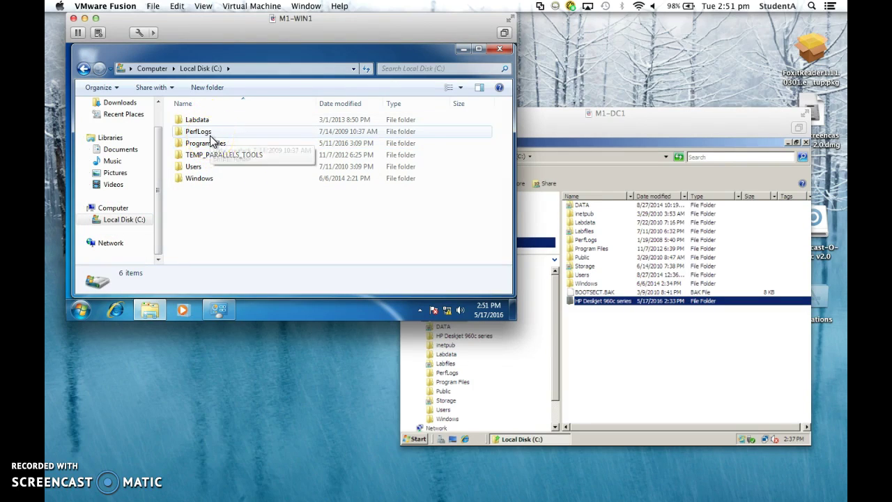
double_click(210, 136)
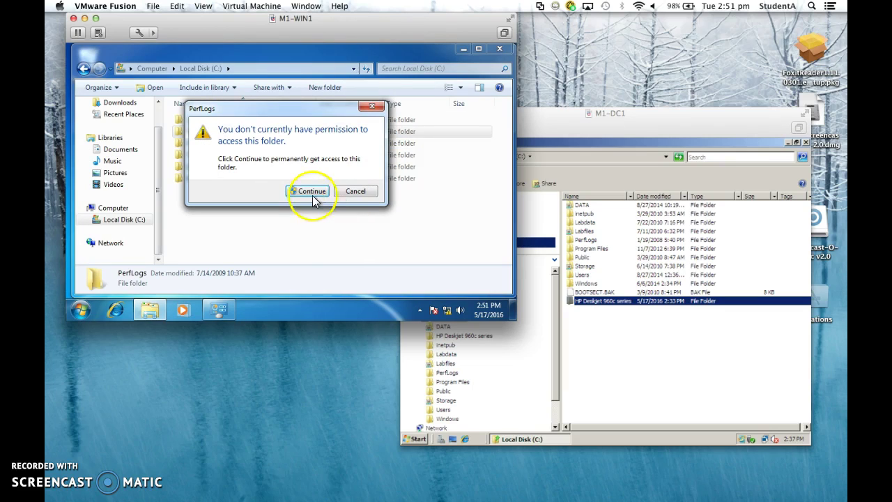
click(352, 192)
double_click(271, 144)
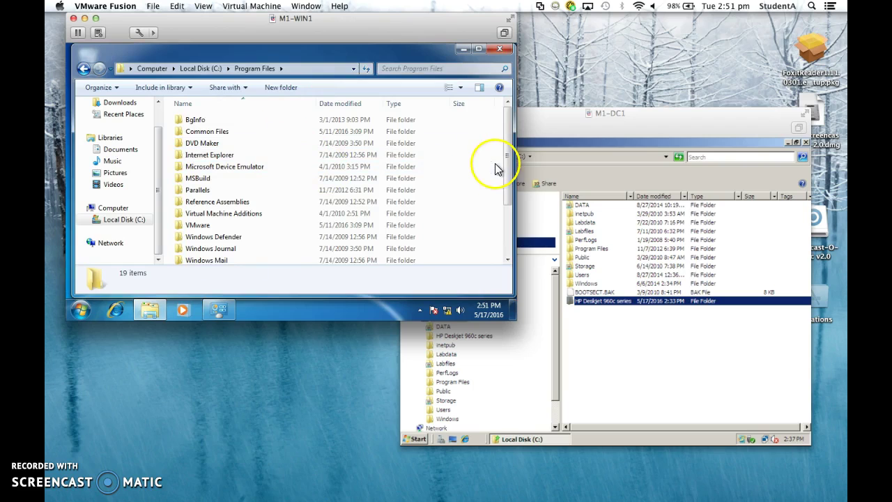
drag(507, 170, 496, 149)
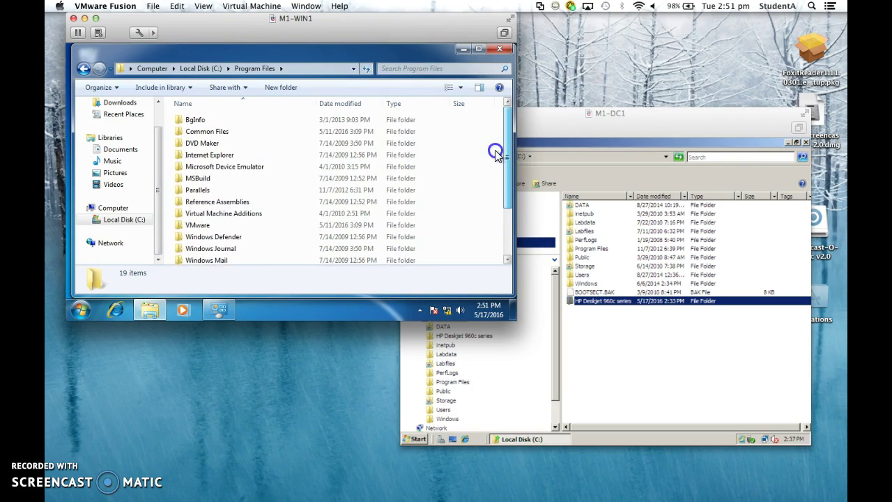
click(83, 70)
double_click(265, 180)
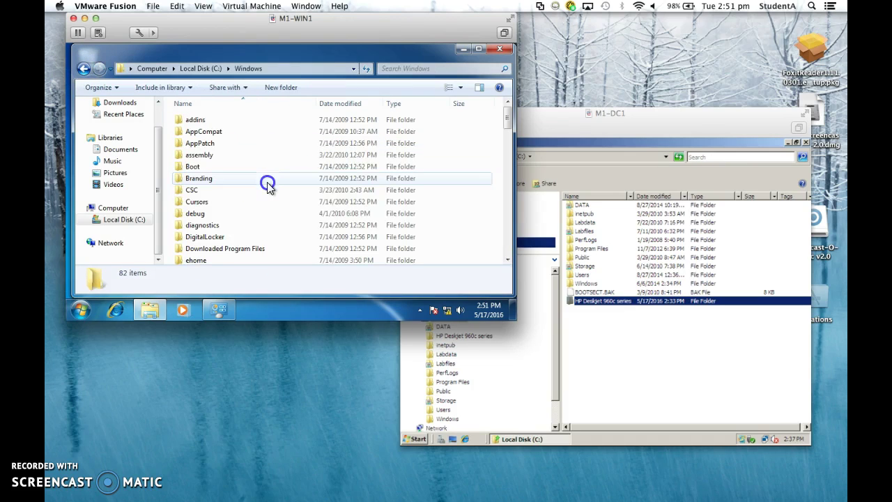
drag(507, 119, 503, 97)
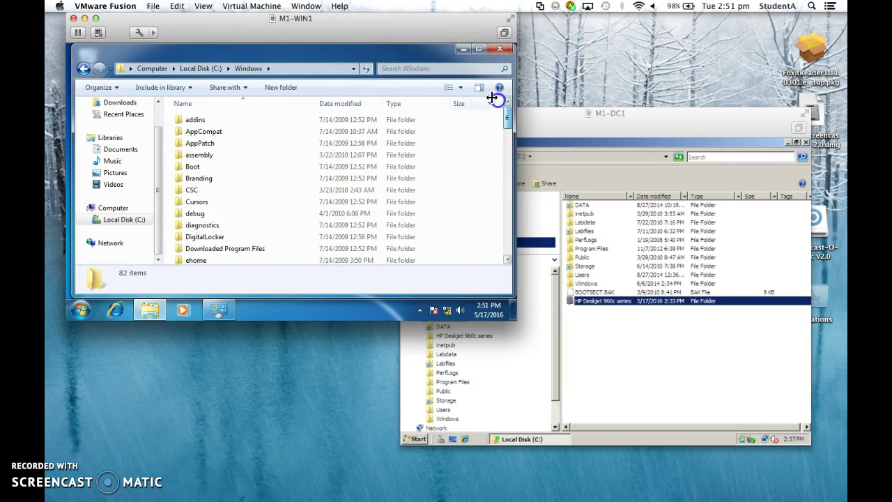
click(90, 71)
- Look through the Labdata folder's Script, setup and Performance subfolders on WIN1 and return to Local Disk (C:)
double_click(239, 122)
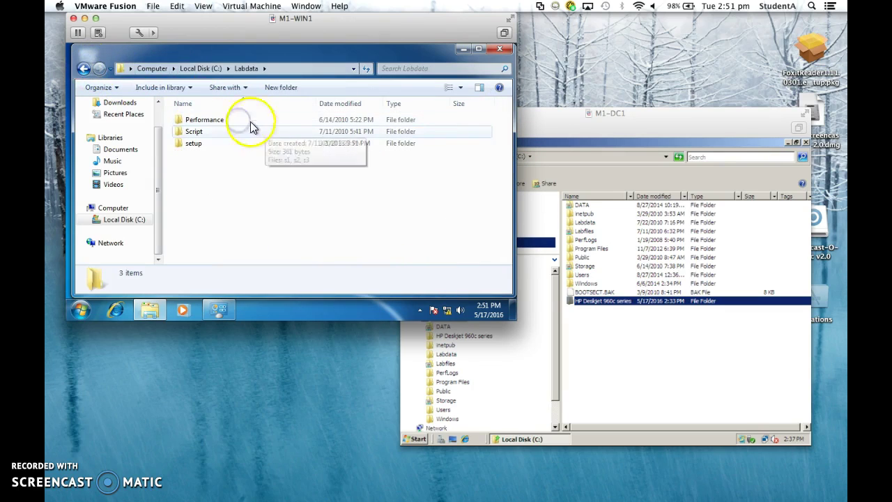
double_click(248, 133)
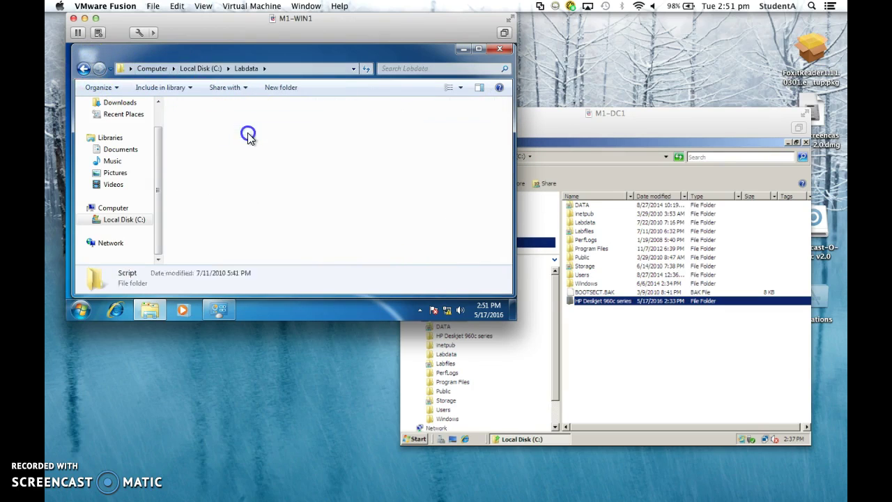
click(83, 68)
double_click(198, 143)
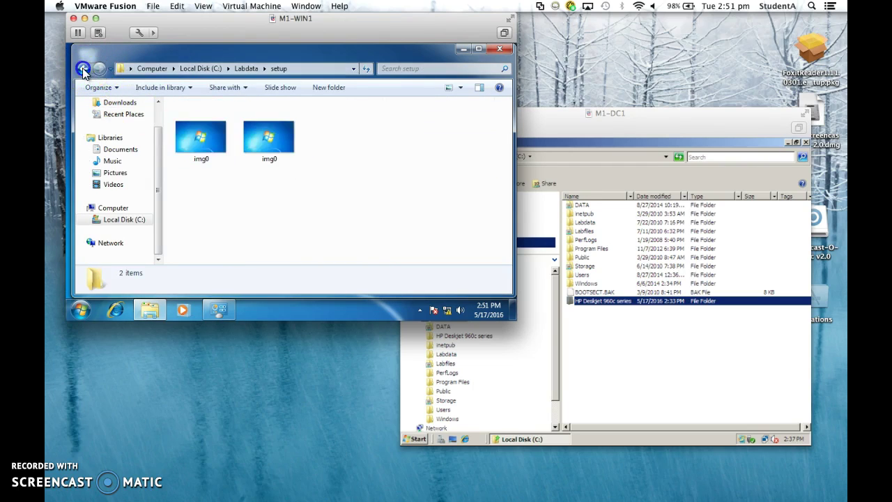
click(83, 69)
double_click(197, 119)
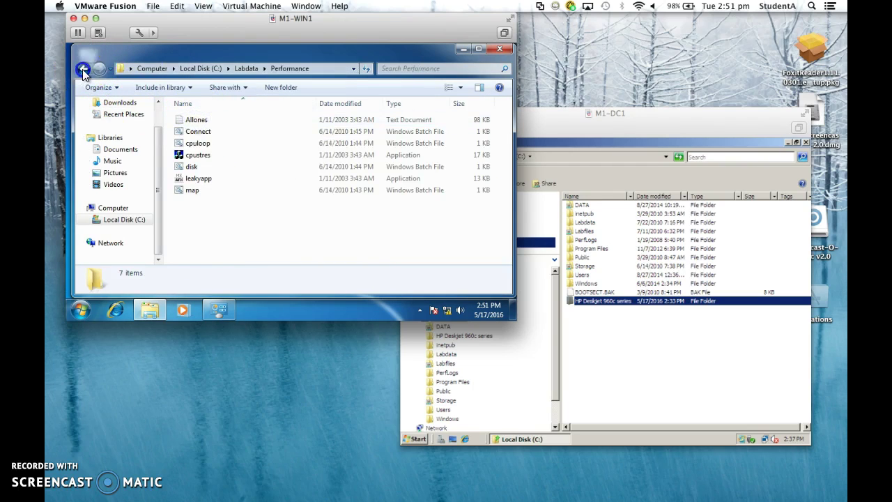
click(83, 68)
click(83, 68)
- Try PerfLogs again without granting access, and open the Users folder on WIN1's C: drive
click(202, 131)
double_click(208, 132)
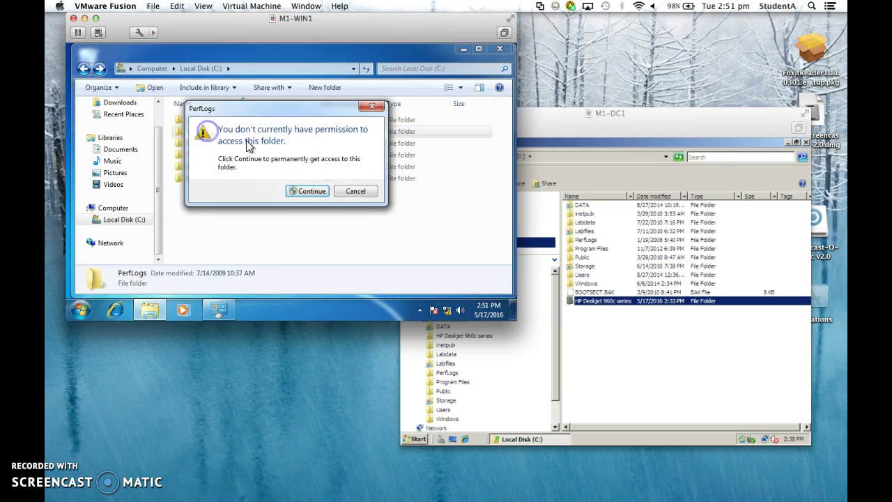
click(355, 191)
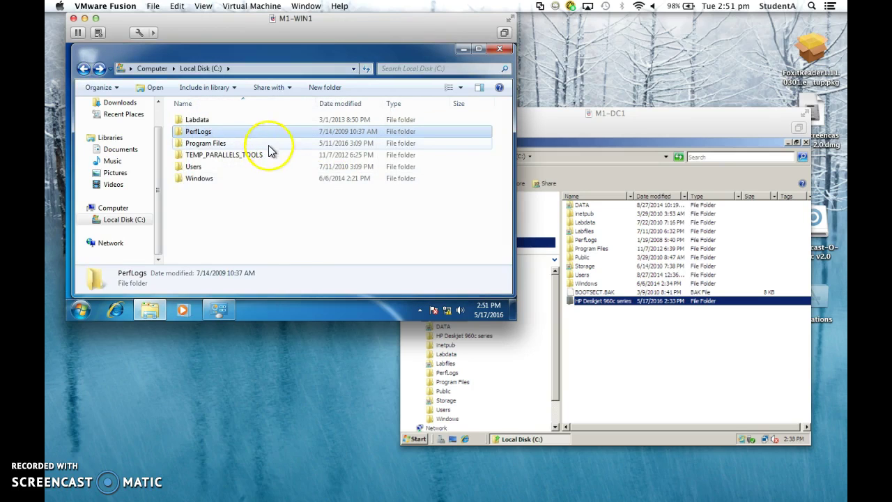
double_click(272, 166)
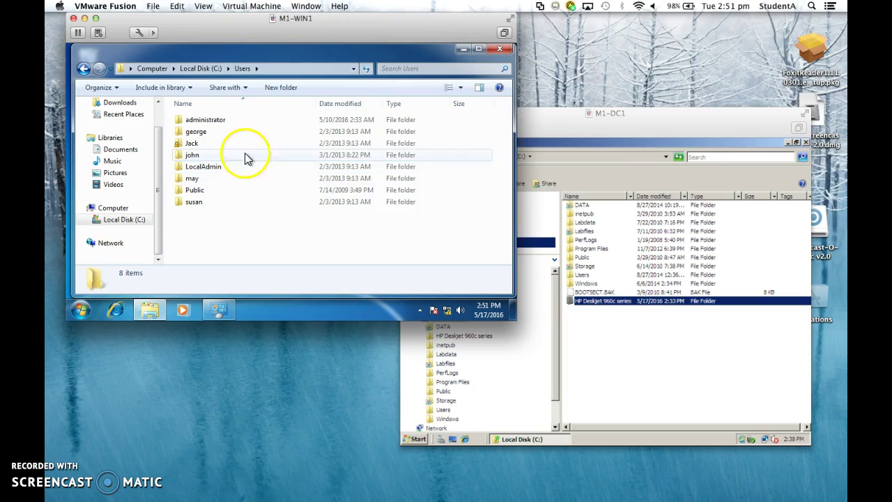
- Look inside a user's profile folder under Users on WIN1 twice, returning to Local Disk (C:) each time
double_click(241, 144)
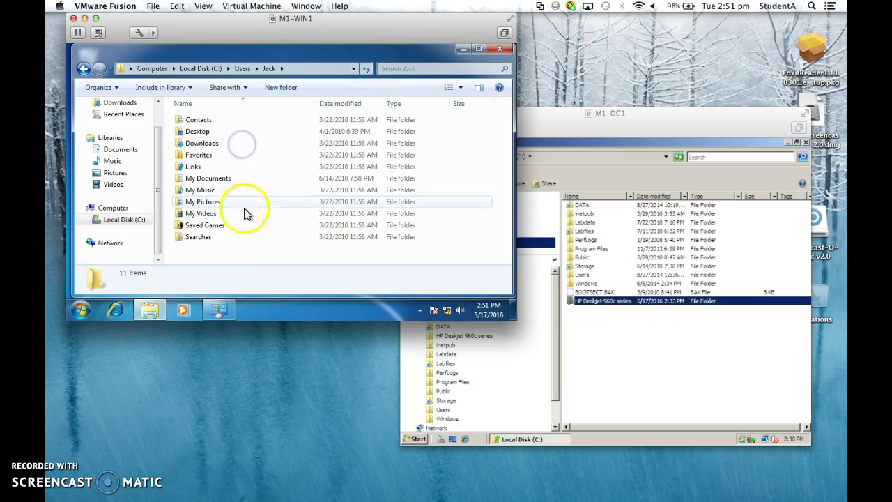
click(84, 69)
click(85, 70)
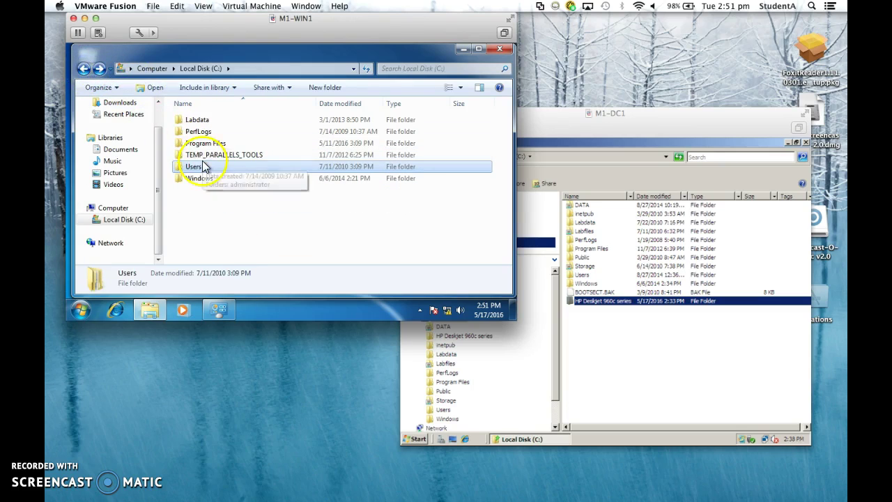
double_click(213, 168)
double_click(203, 144)
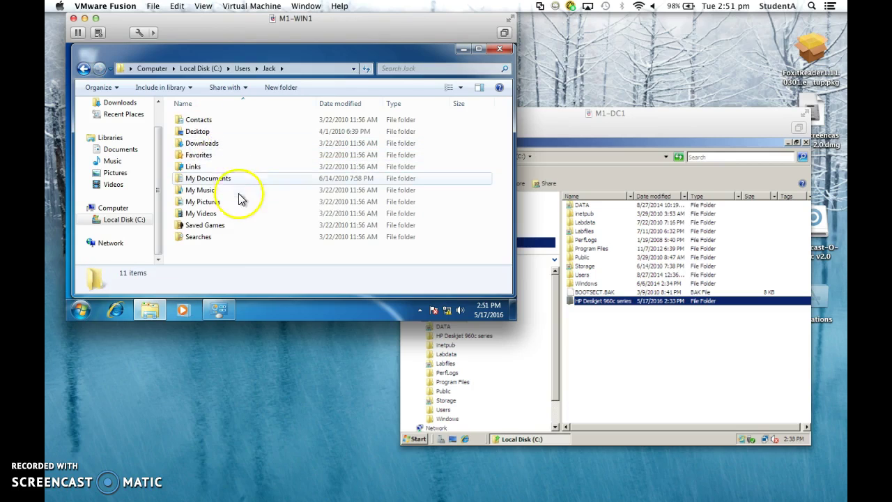
click(85, 68)
click(85, 69)
- Look inside System32 in the Windows folder on WIN1's C: drive and return to the Windows folder
click(207, 180)
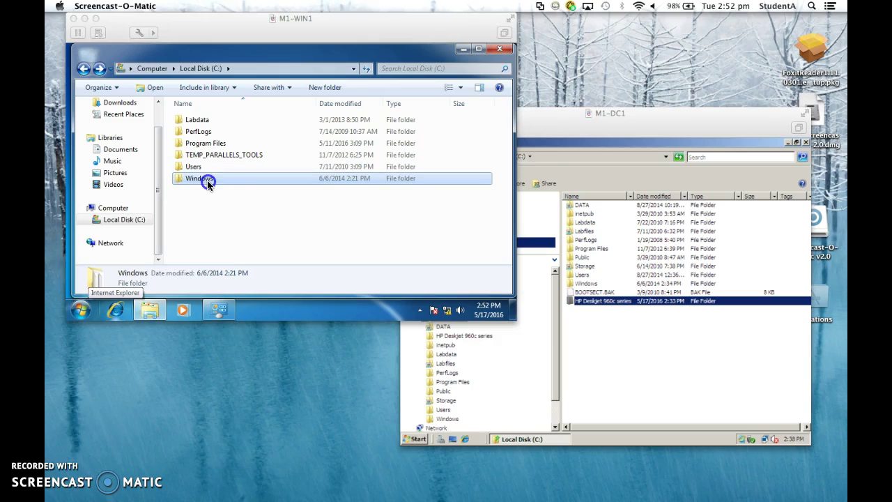
click(218, 182)
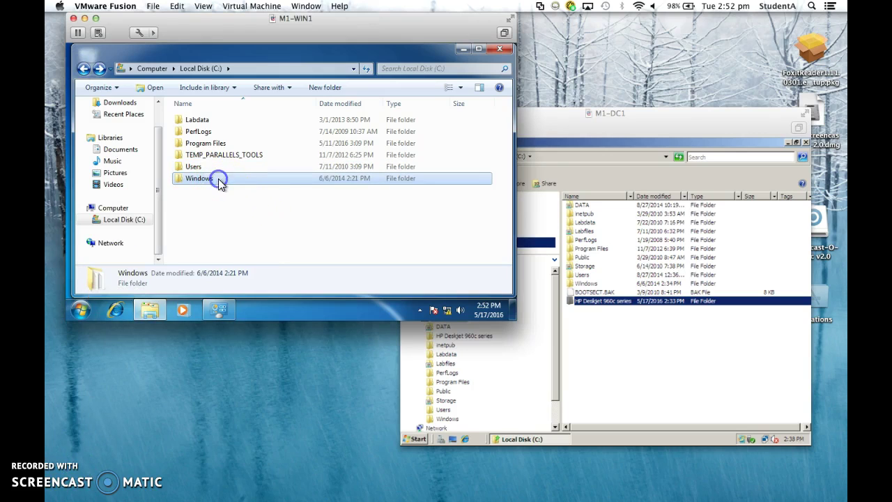
double_click(212, 180)
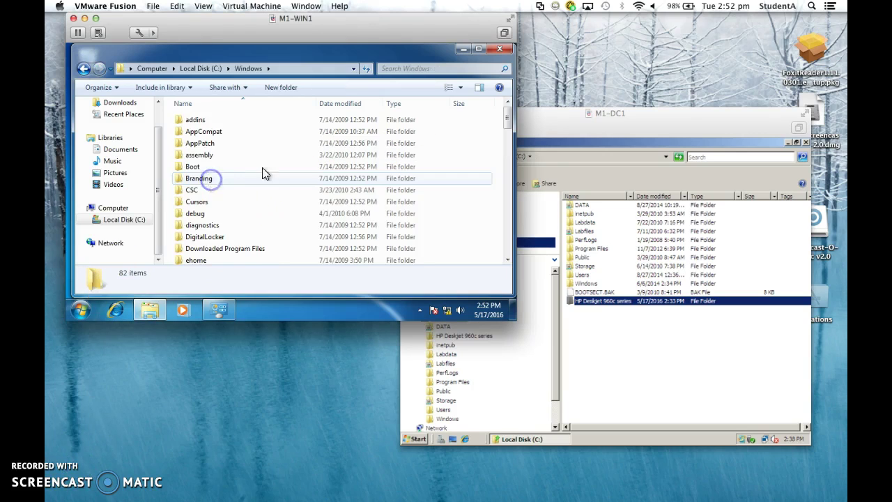
drag(507, 109, 507, 170)
double_click(289, 223)
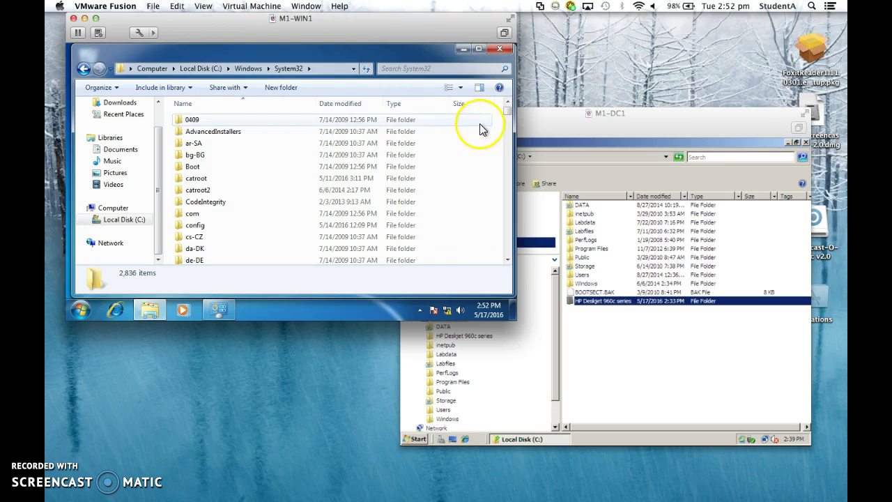
drag(506, 117, 495, 103)
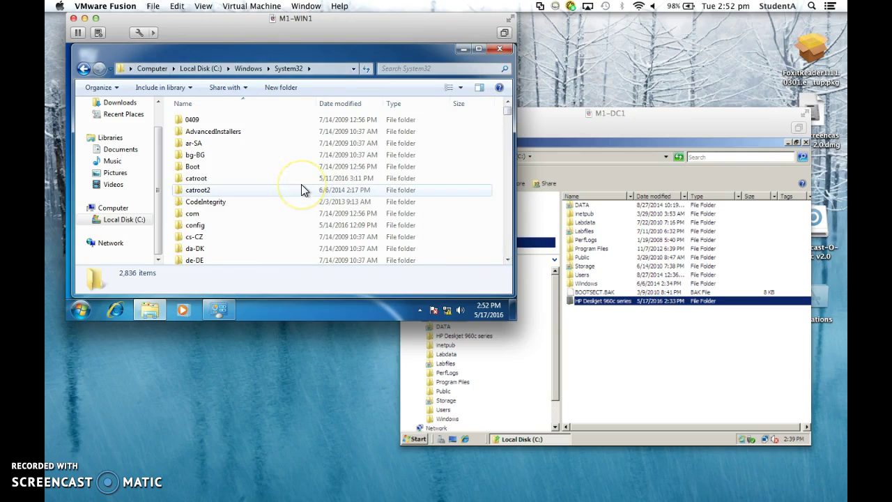
key(a)
click(85, 70)
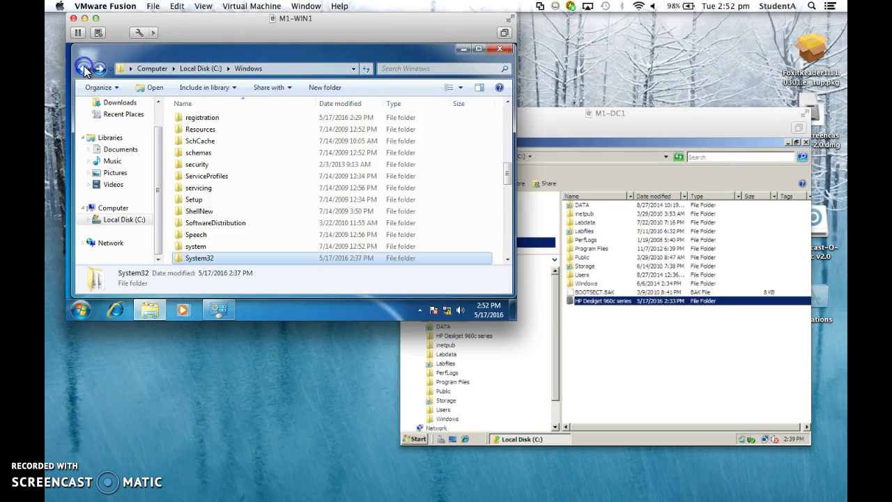
- Look through the driver folders in System32\DriverStore\FileRepository on WIN1 and close the Explorer window
drag(499, 171, 503, 184)
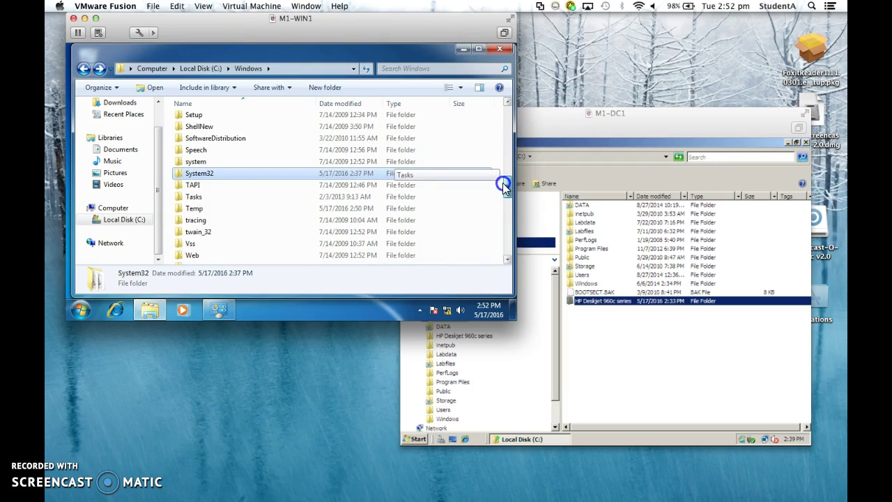
double_click(345, 173)
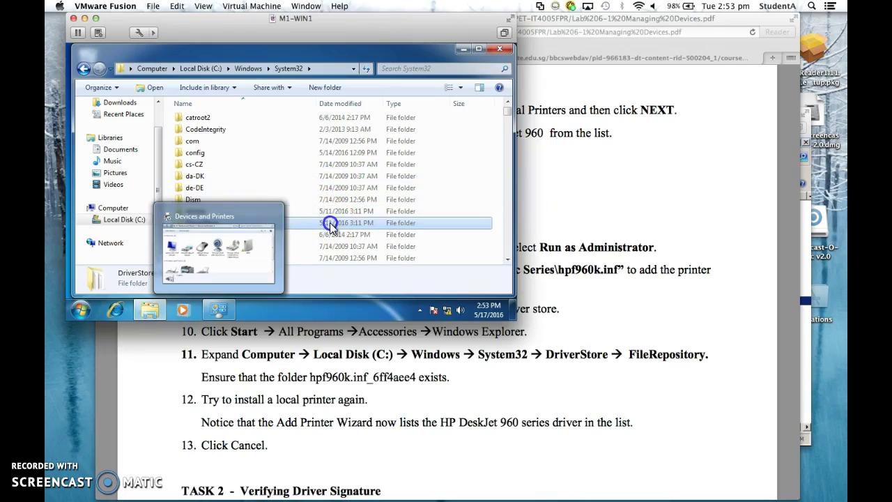
double_click(330, 222)
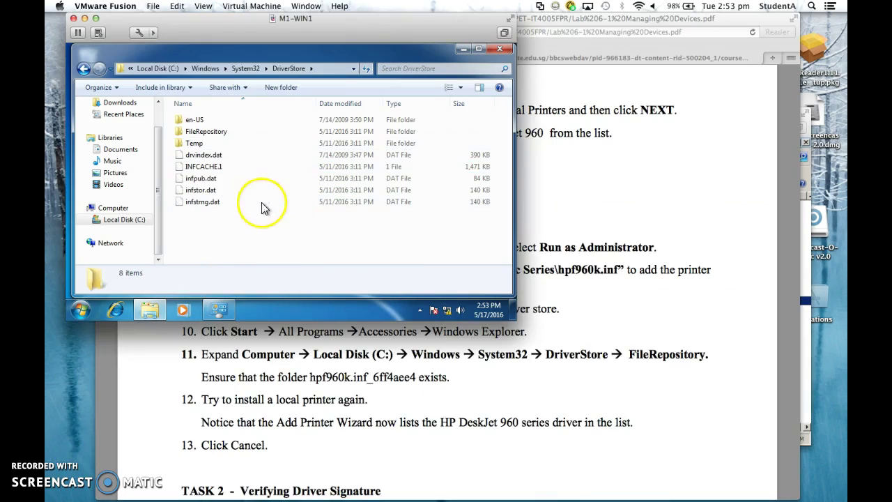
double_click(273, 131)
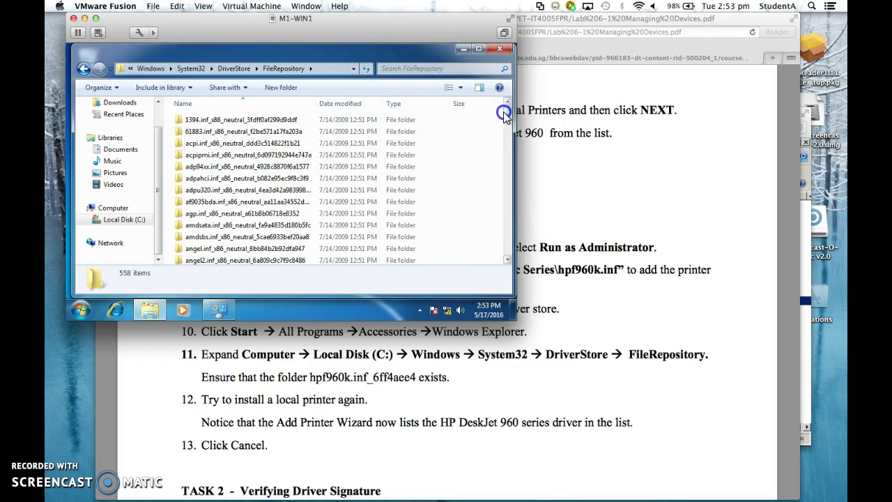
drag(504, 112, 504, 143)
click(506, 48)
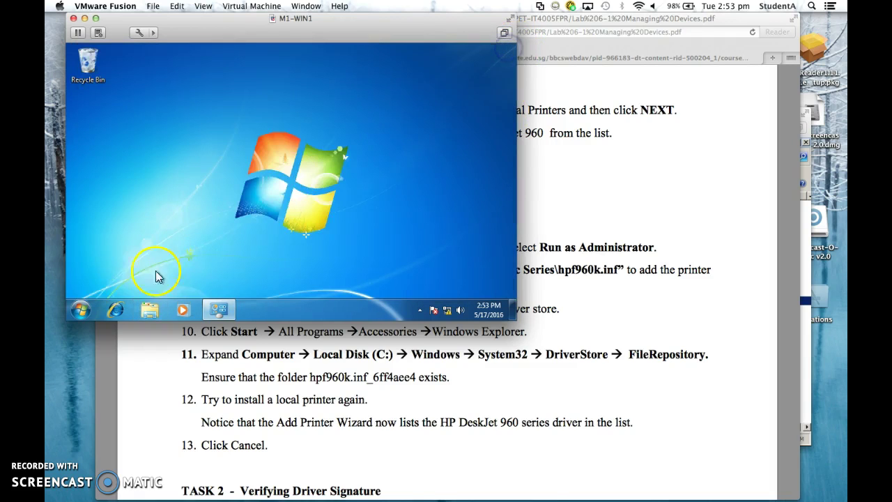
- Start adding a local printer from Devices and Printers on WIN1, using the existing port LPT1: (Printer Port)
click(82, 311)
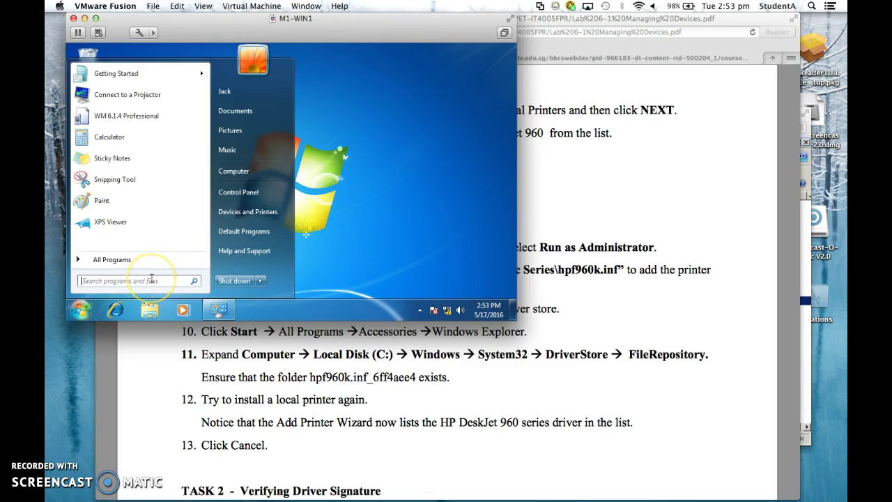
click(255, 209)
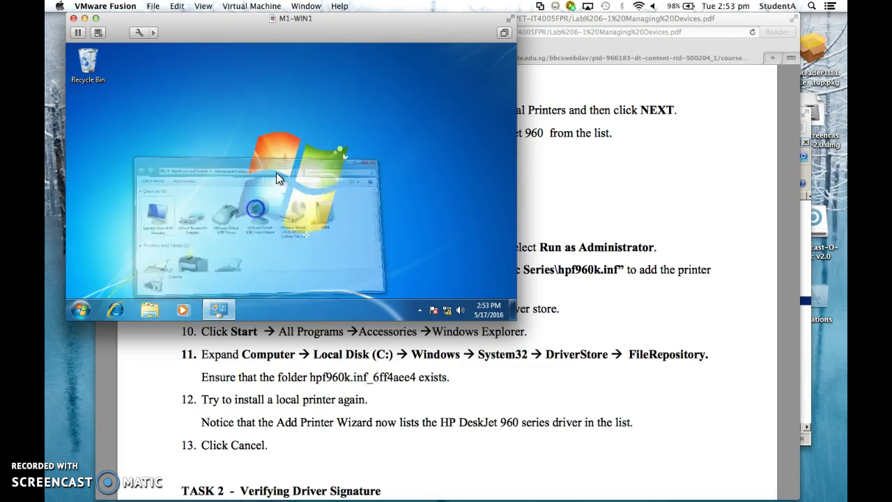
click(141, 88)
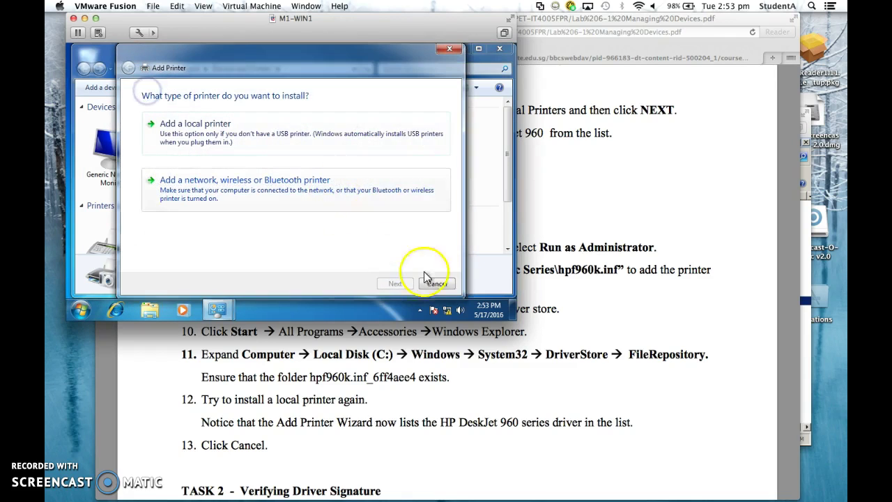
click(368, 134)
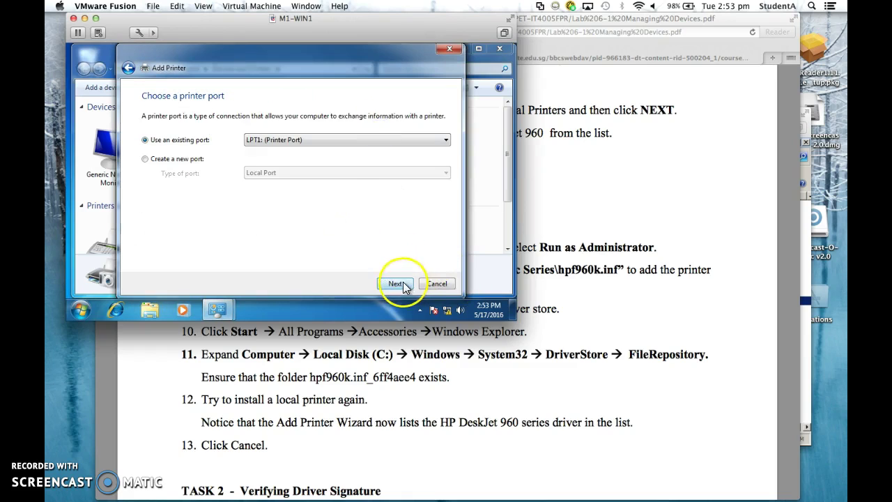
click(399, 283)
click(402, 284)
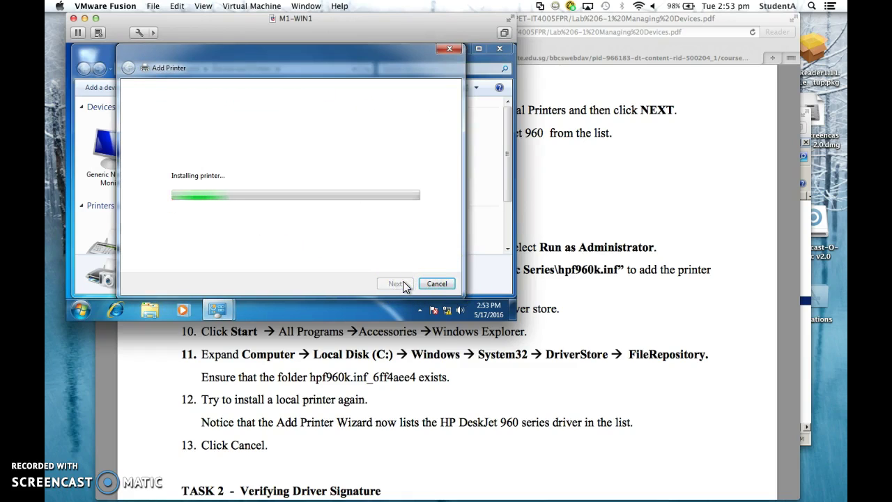